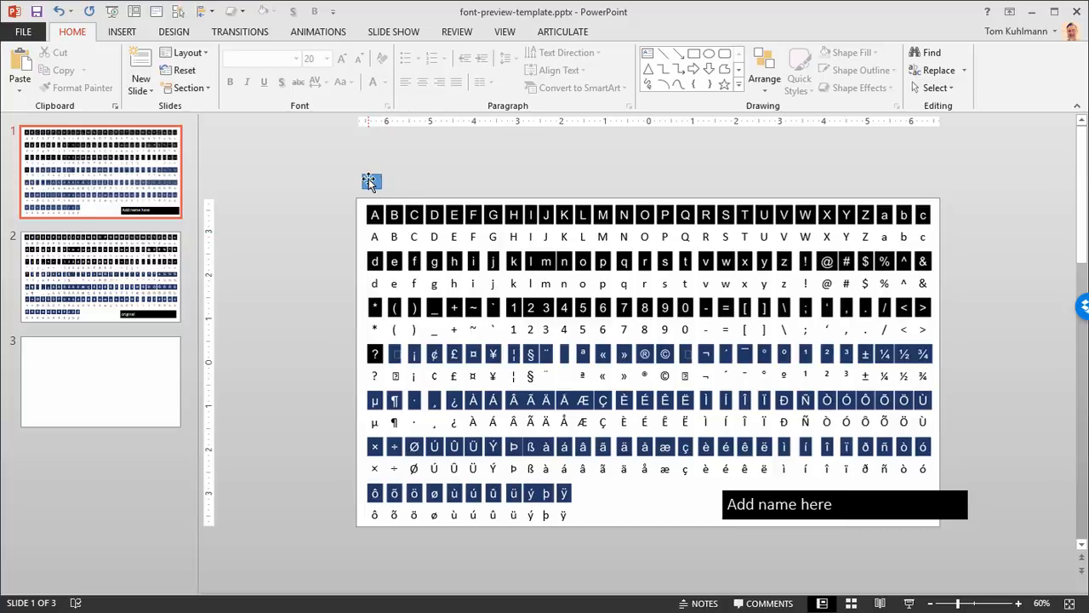
left_click(369, 180)
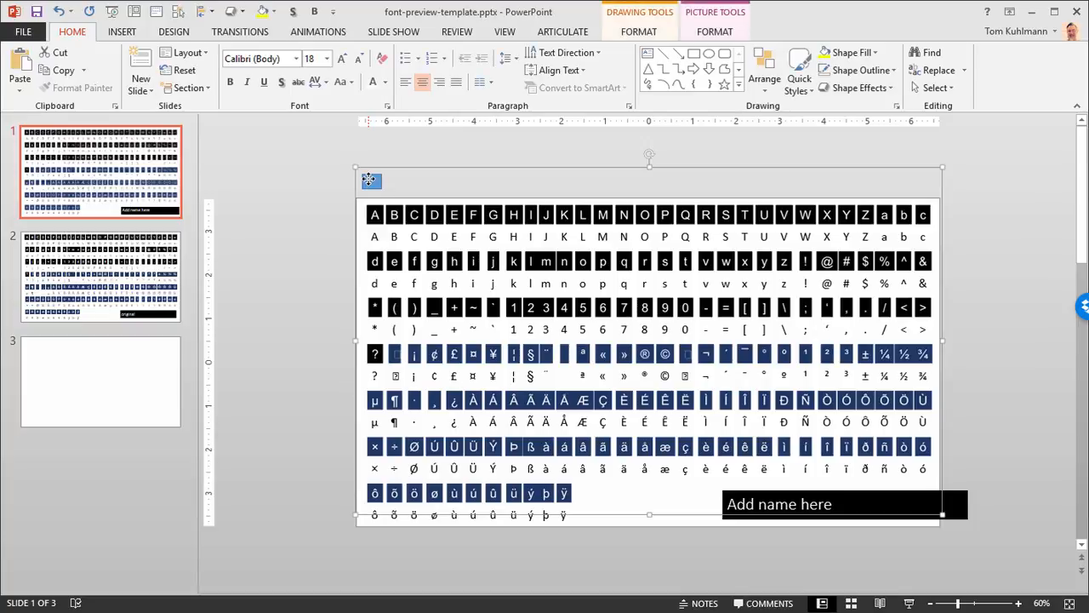
left_click(969, 511)
left_click(990, 410)
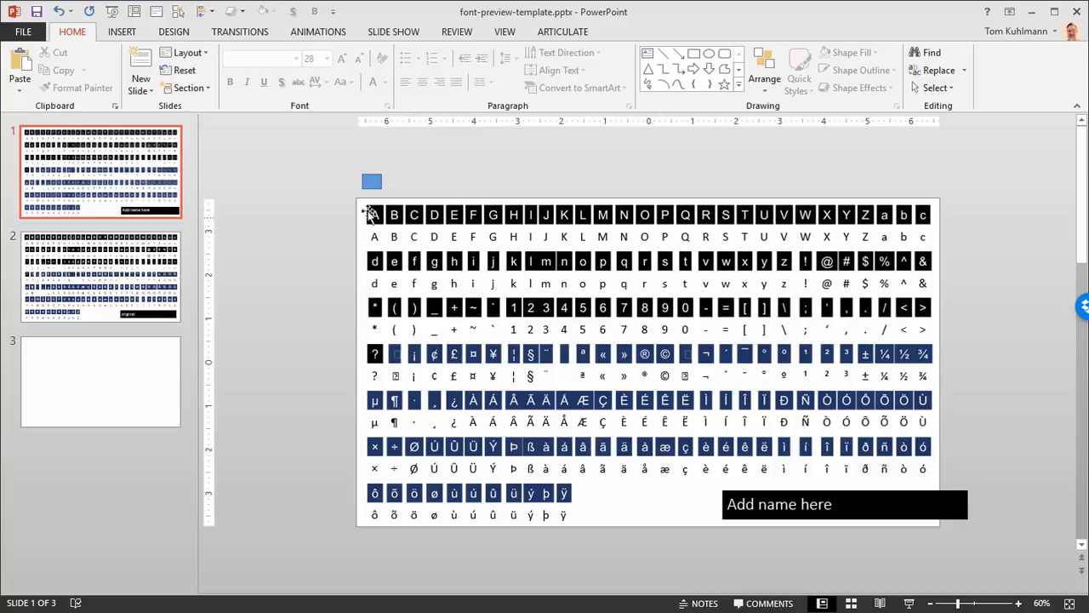
left_click(375, 182)
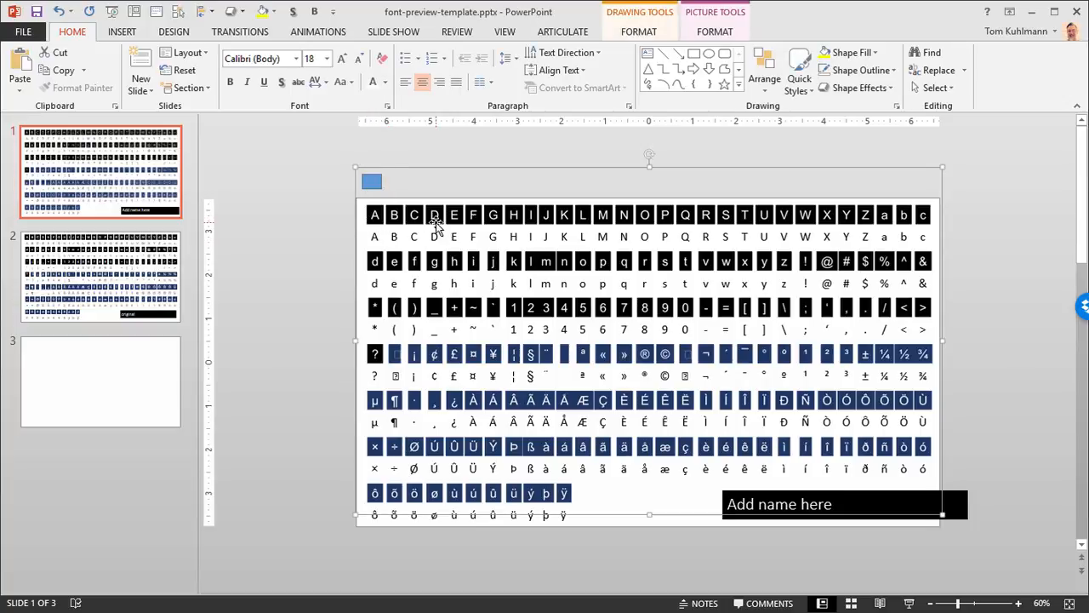
mouse_move(315, 149)
left_mouse_down()
mouse_move(428, 205)
mouse_move(317, 161)
mouse_move(406, 182)
mouse_move(413, 215)
left_mouse_up()
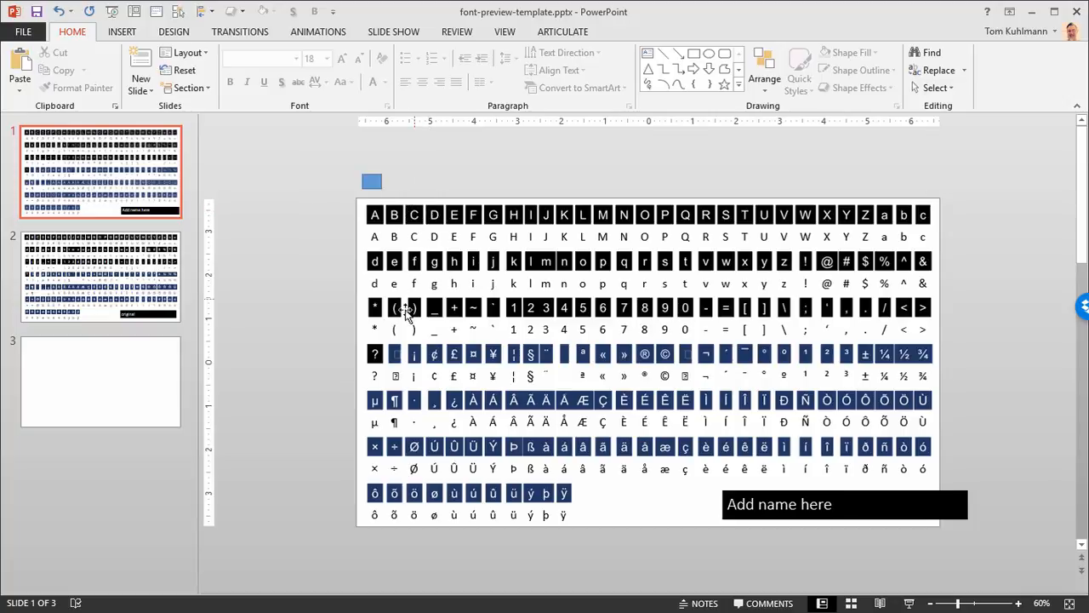
left_click_drag(304, 148, 1059, 566)
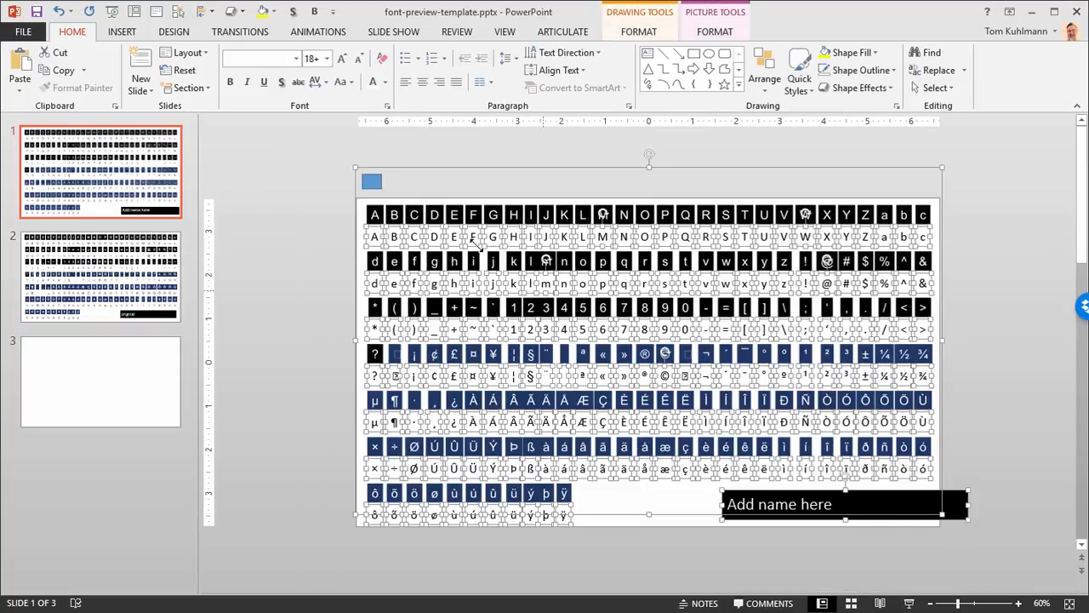
left_click(296, 210)
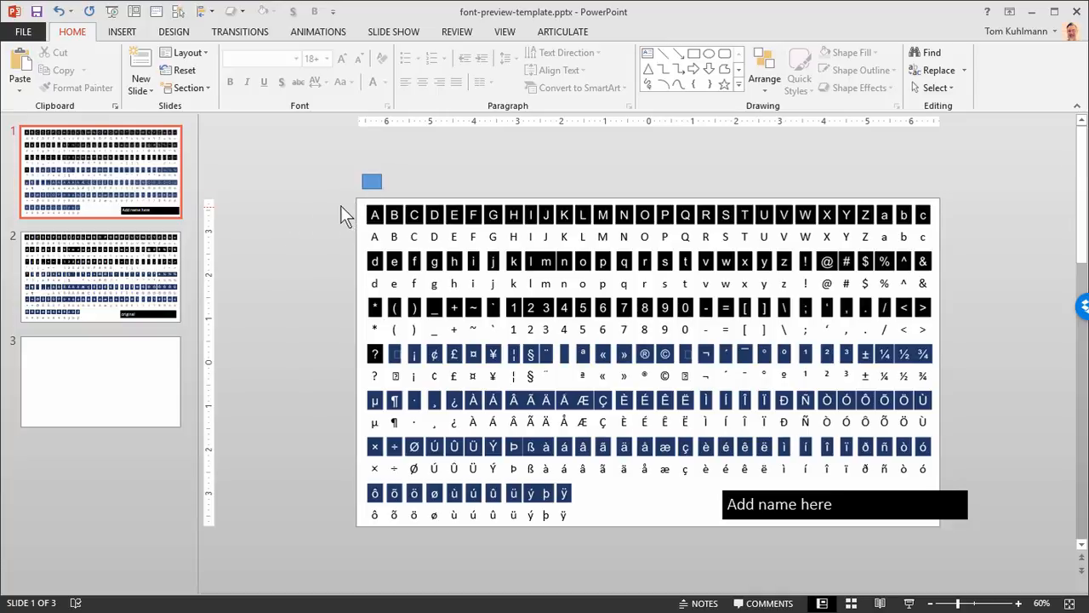
Step: Set the font of all sample characters below the letter tiles on slide 1 to Action Man
mouse_move(335, 192)
left_mouse_down()
mouse_move(575, 368)
mouse_move(940, 575)
left_mouse_up()
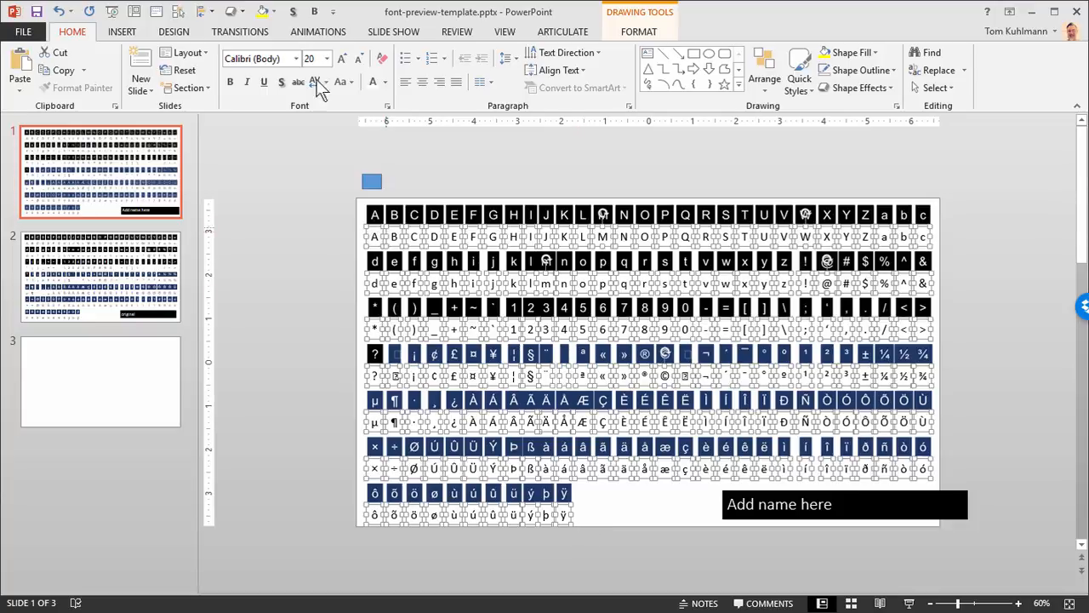
left_click(295, 60)
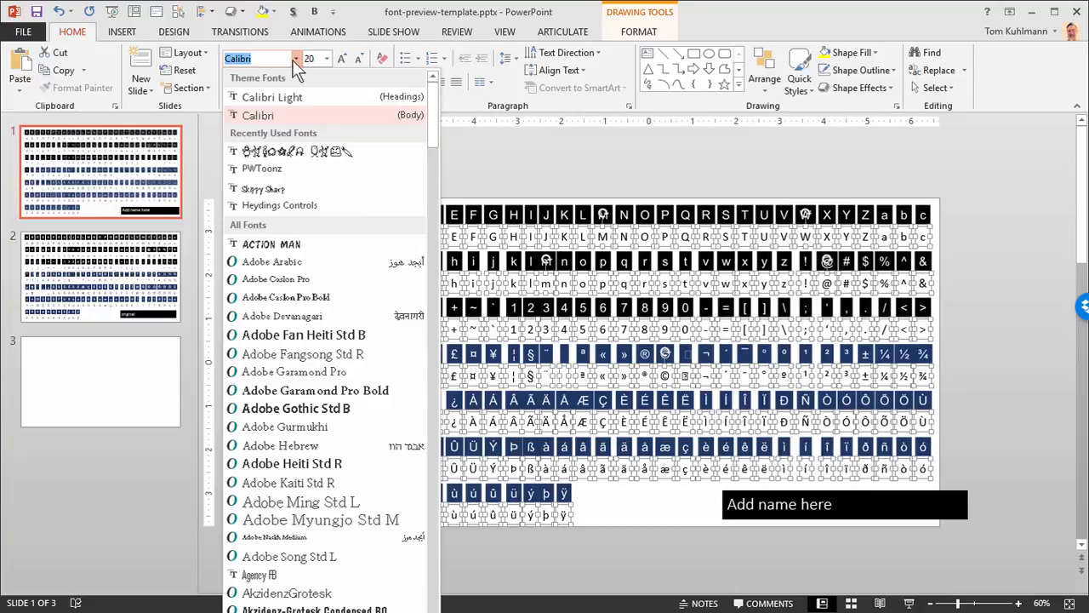
left_click(302, 247)
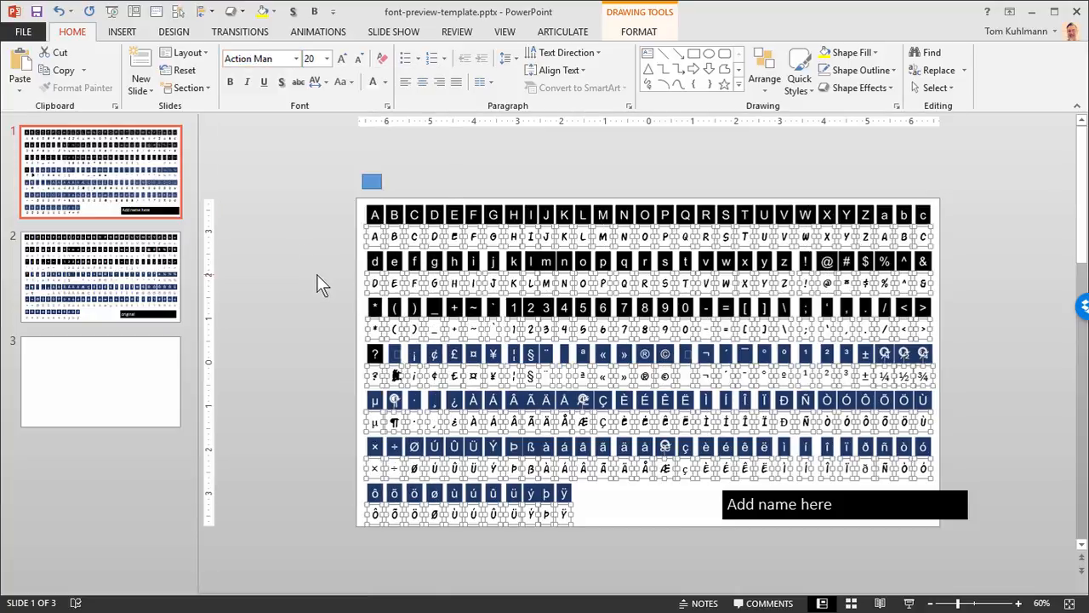
left_click(297, 266)
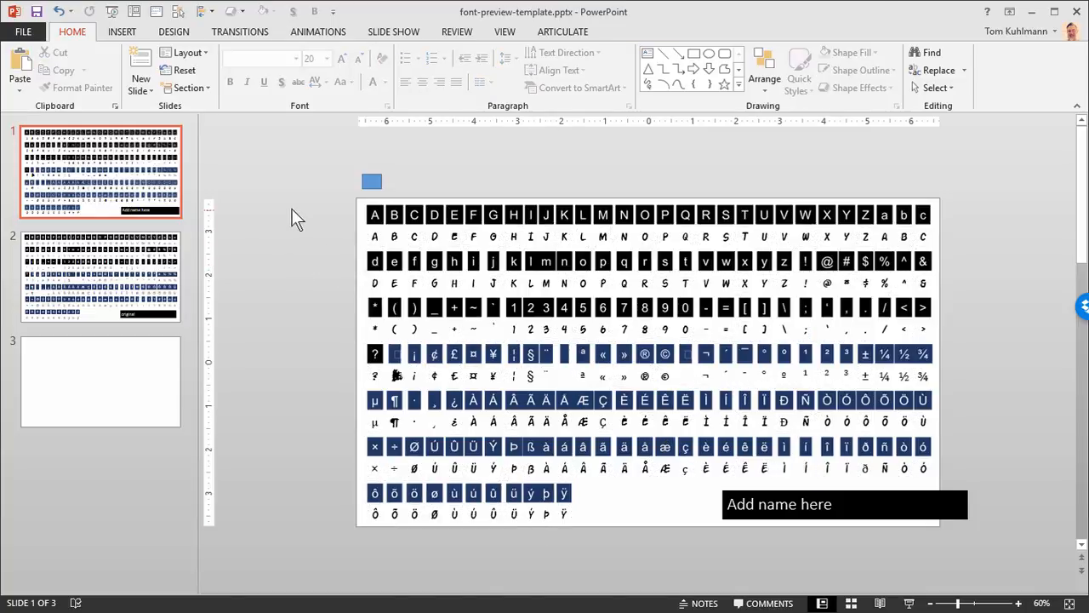
Step: Change the font of all sample characters below the letter tiles on slide 1 to Tombats Four
mouse_move(302, 215)
left_mouse_down()
mouse_move(442, 317)
mouse_move(947, 558)
left_mouse_up()
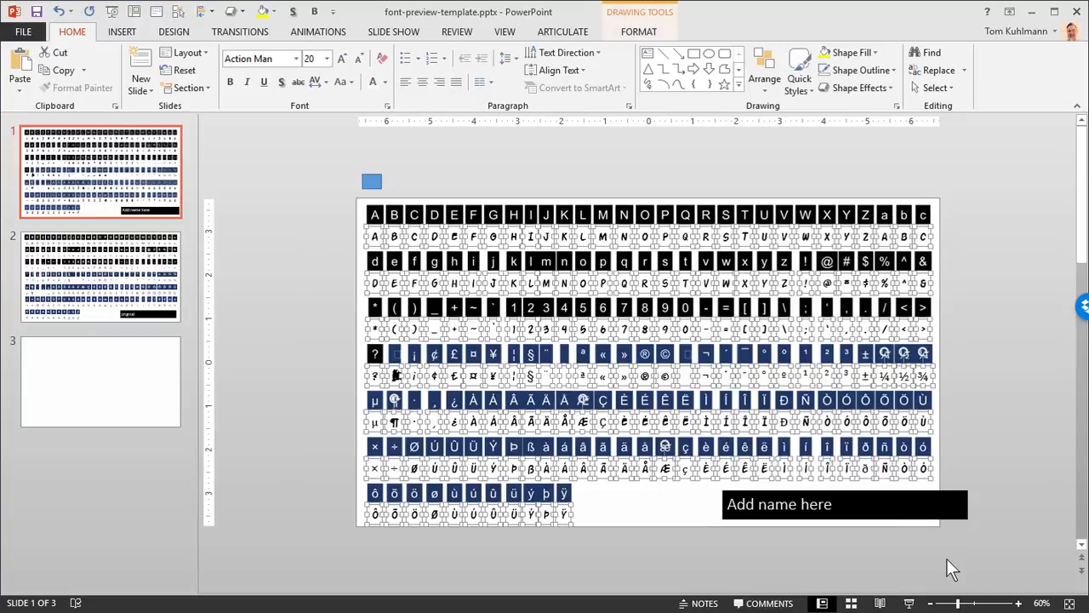
left_click(296, 58)
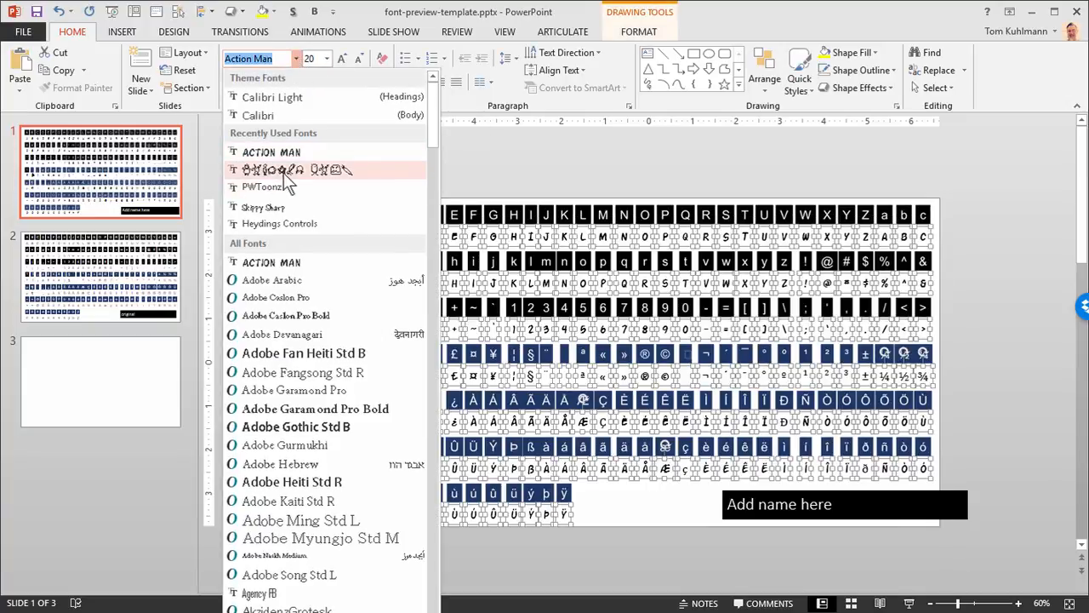
left_click(277, 172)
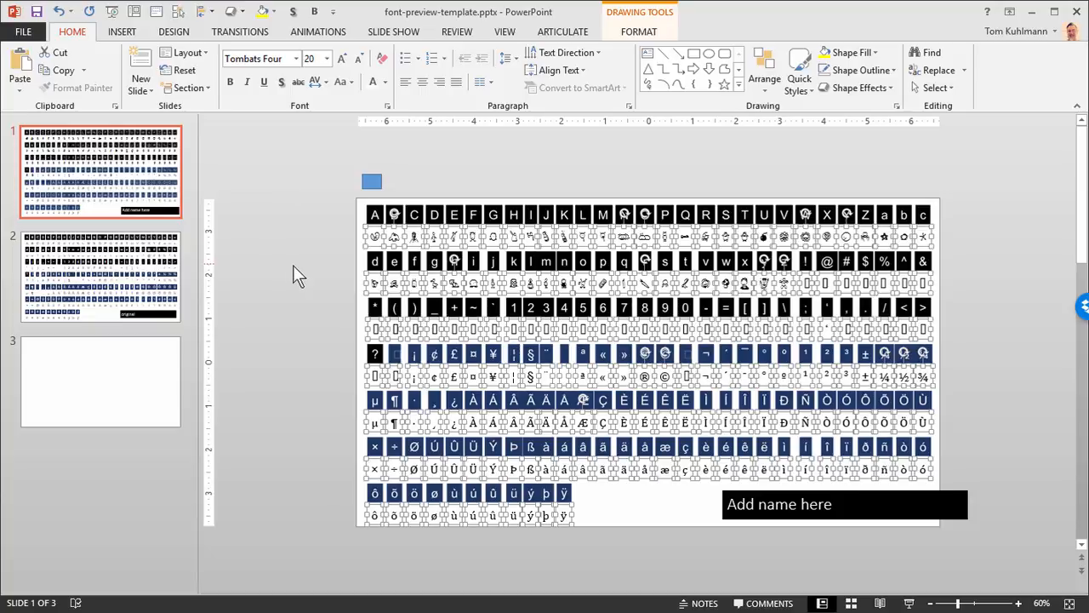
left_click(386, 238)
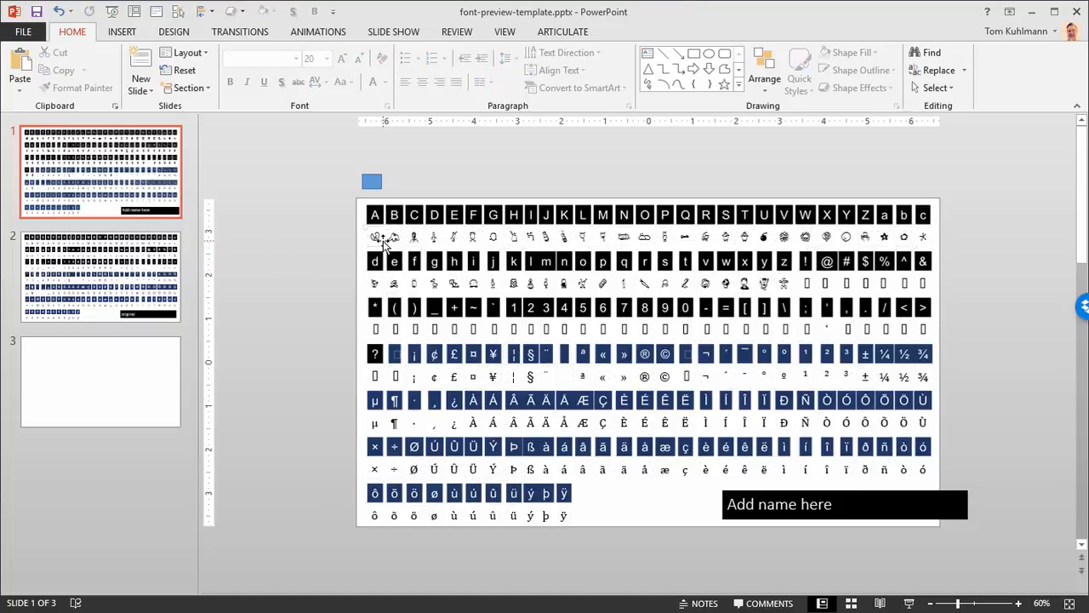
Step: Add a text box containing the letter k to the blank slide 3
left_click(385, 239)
scroll(385, 239, "up", 4)
scroll(283, 251, "up", 10)
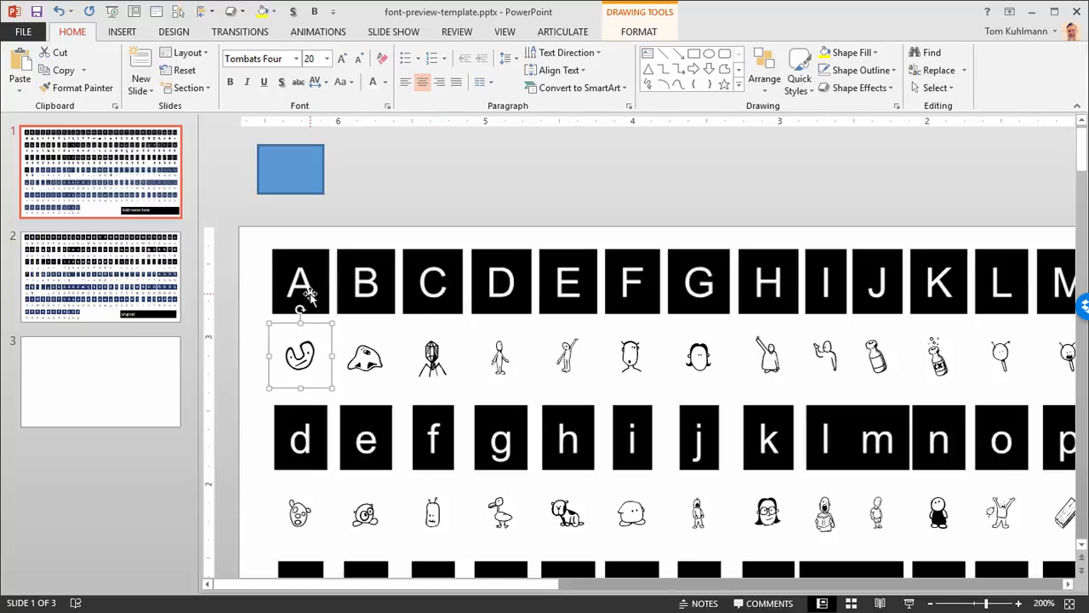
scroll(349, 351, "down", 5)
scroll(349, 351, "down", 7)
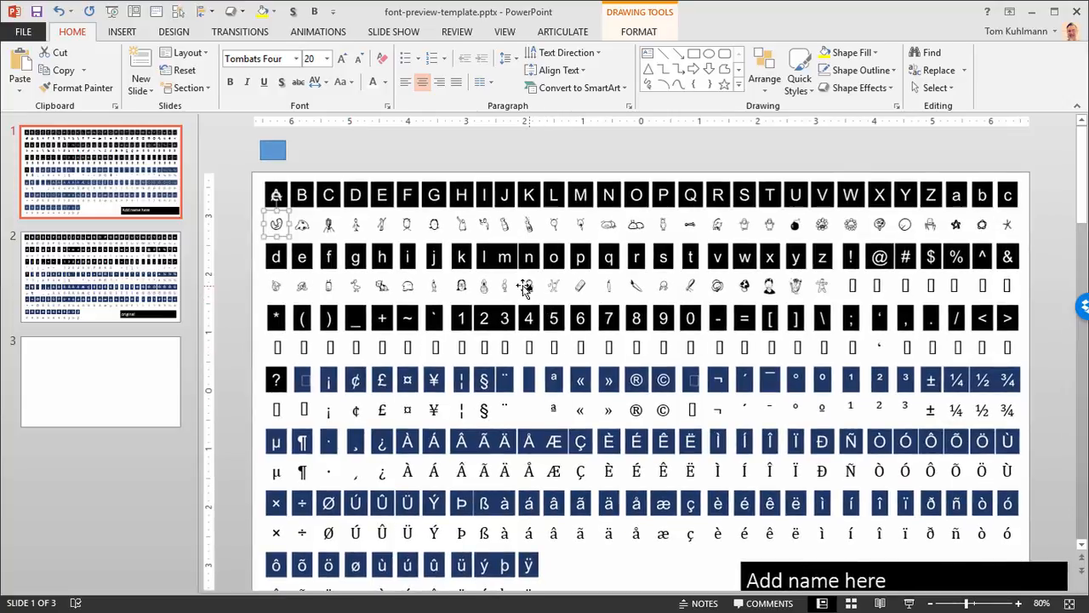
left_click(125, 392)
left_click(648, 55)
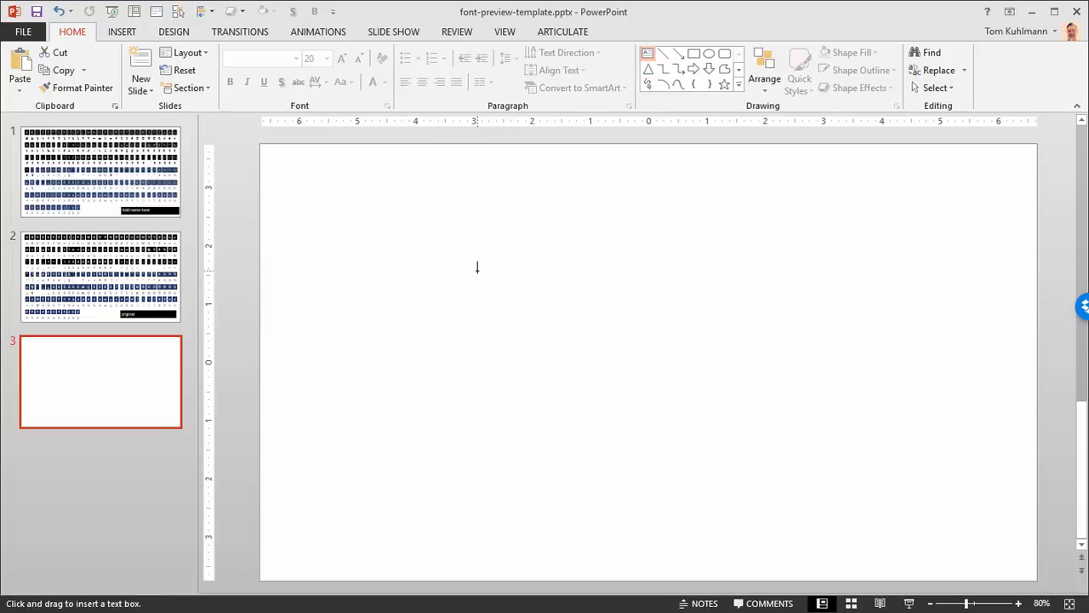
left_click(476, 271)
type("k")
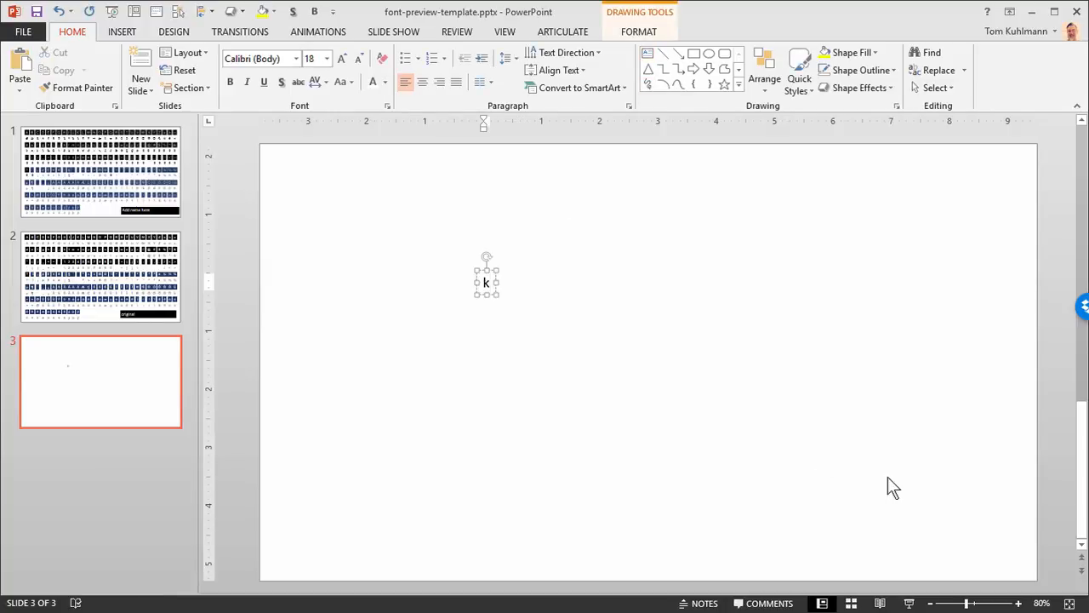
Step: Enlarge the letter k on slide 3 to a font size of 199
left_click(492, 279)
key("ctrl+shift+period")
key("ctrl+shift+period")
key("ctrl+shift+period")
key("ctrl+shift+period")
key("ctrl+shift+period")
key("ctrl+shift+period")
key("ctrl+shift+period")
key("ctrl+shift+period")
key("ctrl+shift+period")
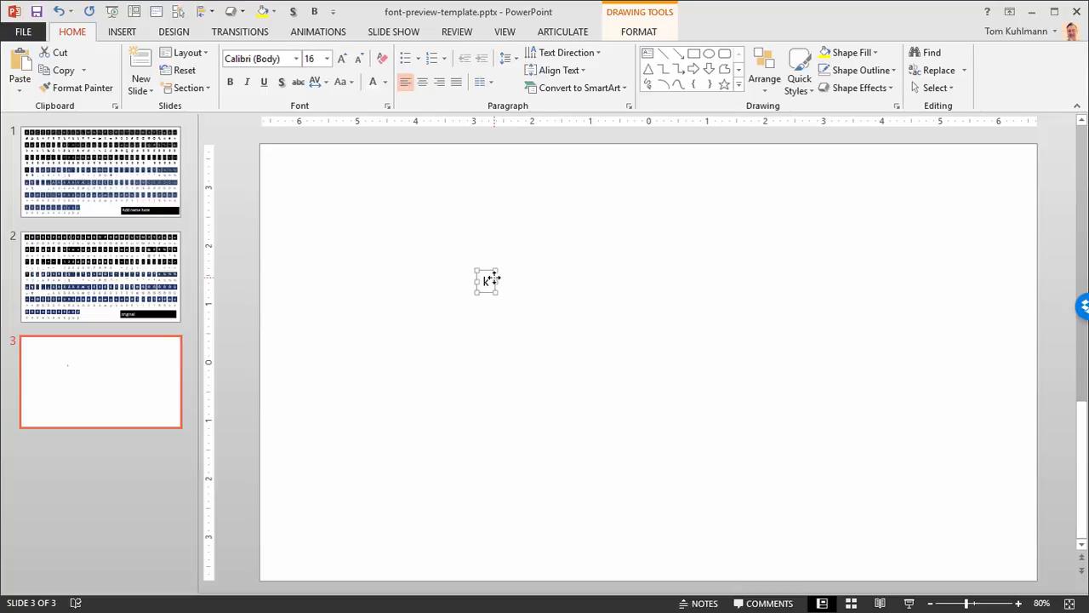
key("ctrl+shift+period")
key("ctrl+shift+period")
key("ctrl+shift+period")
key("ctrl+shift+period")
key("ctrl+shift+period")
key("ctrl+shift+period")
key("ctrl+shift+period")
key("ctrl+shift+period")
key("ctrl+shift+period")
key("ctrl+shift+period")
key("ctrl+shift+period")
key("ctrl+shift+period")
key("ctrl+shift+period")
key("ctrl+shift+period")
key("ctrl+shift+period")
key("ctrl+shift+period")
key("ctrl+shift+period")
key("ctrl+shift+period")
key("ctrl+shift+period")
key("ctrl+shift+period")
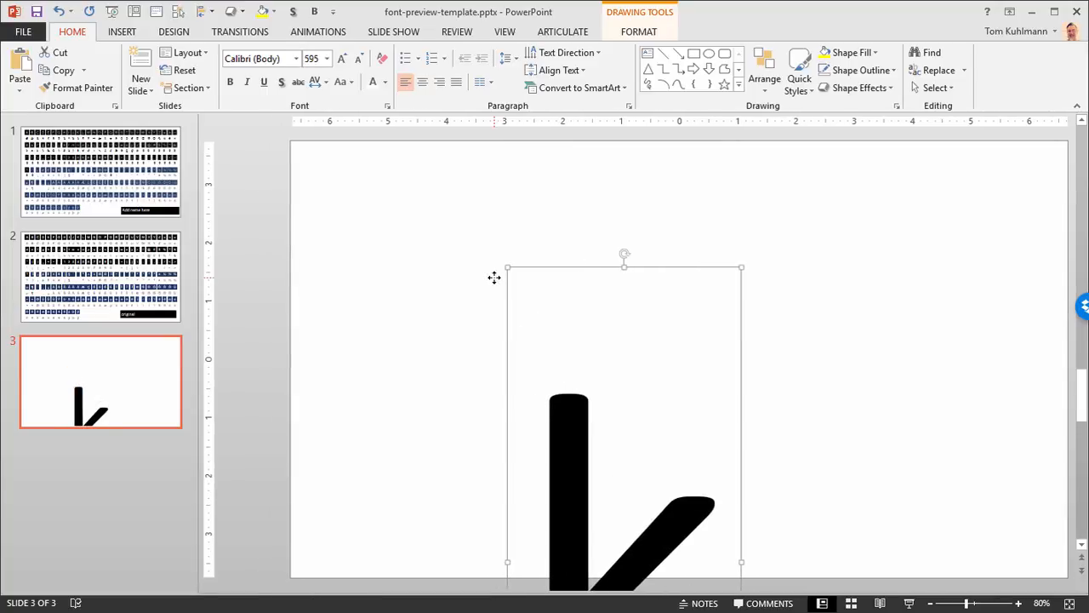
key("ctrl+shift+comma")
key("ctrl+shift+comma")
key("ctrl+shift+comma")
key("ctrl+shift+comma")
key("ctrl+shift+comma")
key("ctrl+shift+comma")
key("ctrl+shift+comma")
key("ctrl+shift+comma")
key("ctrl+shift+comma")
key("ctrl+shift+comma")
key("ctrl+shift+comma")
key("ctrl+shift+comma")
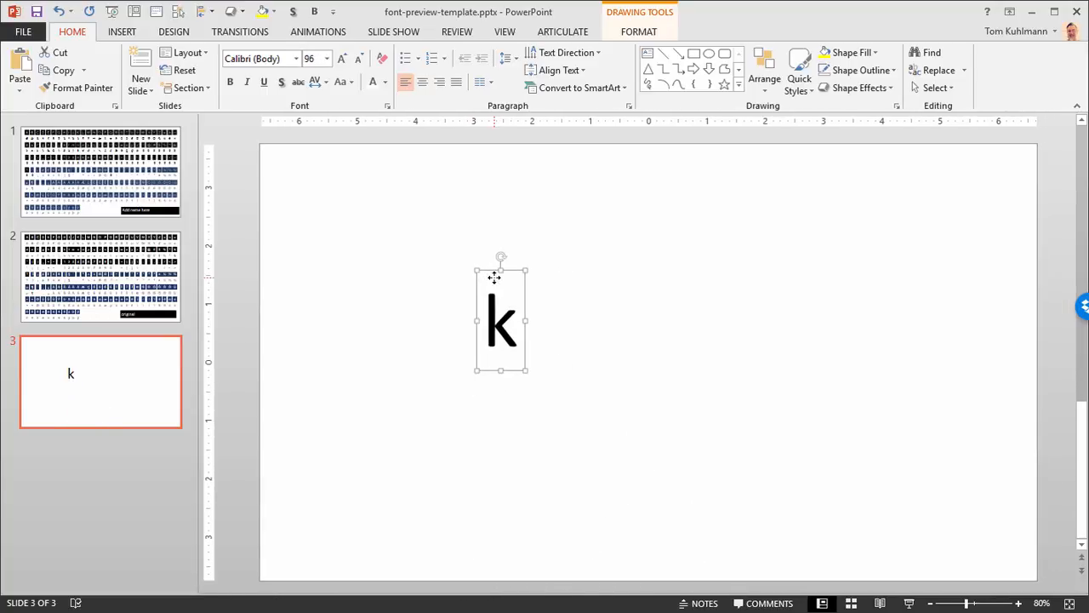
key("ctrl+shift+period")
key("ctrl+shift+period")
key("ctrl+shift+period")
key("ctrl+shift+period")
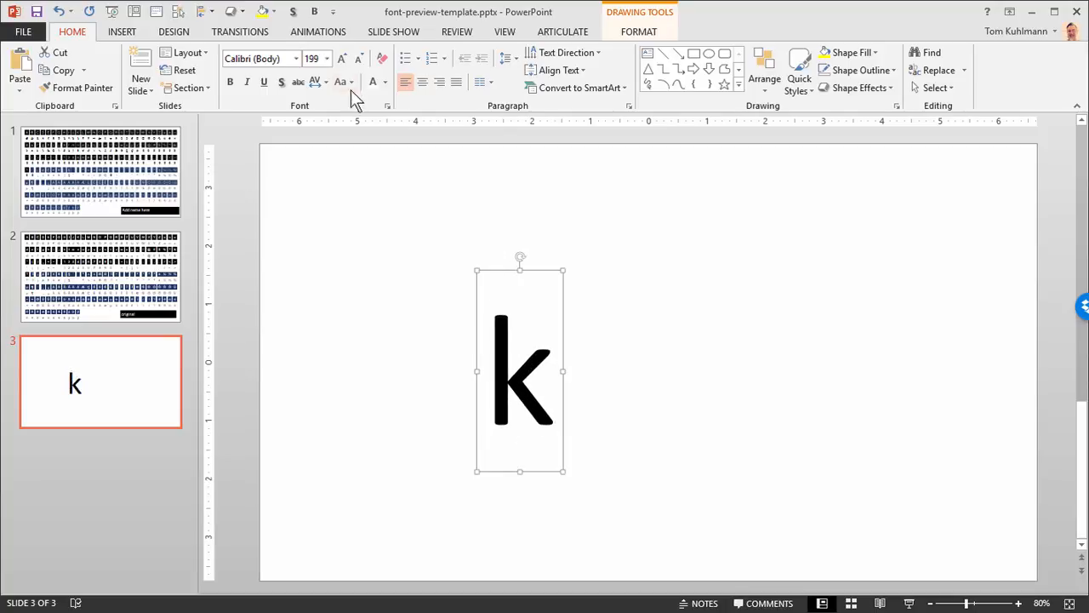
Step: Set the letter k to the Tombats Four font and move the text box up toward the slide's left side
left_click(296, 59)
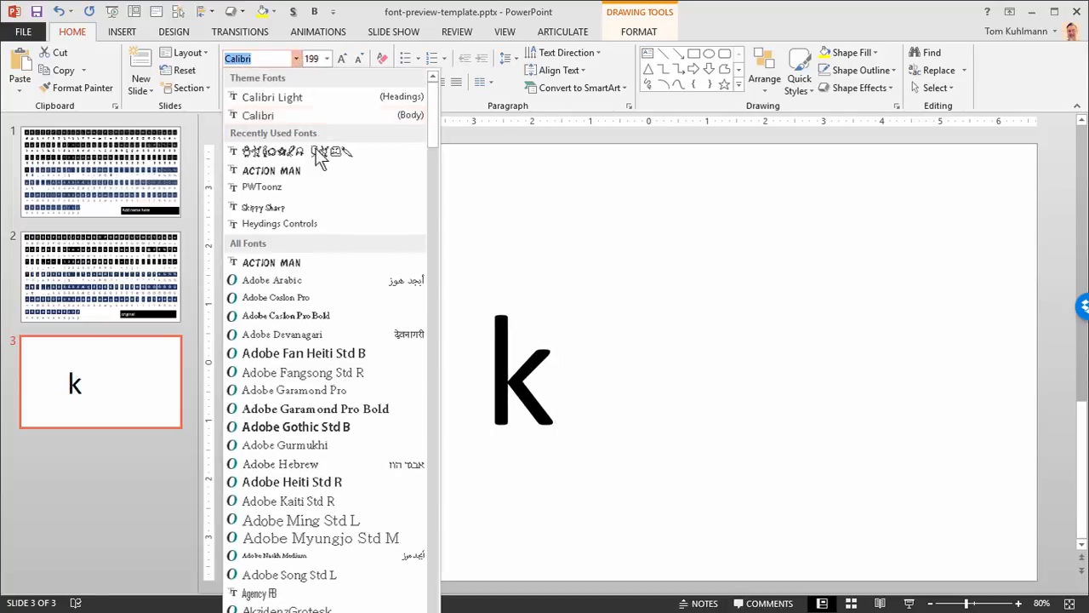
left_click(285, 151)
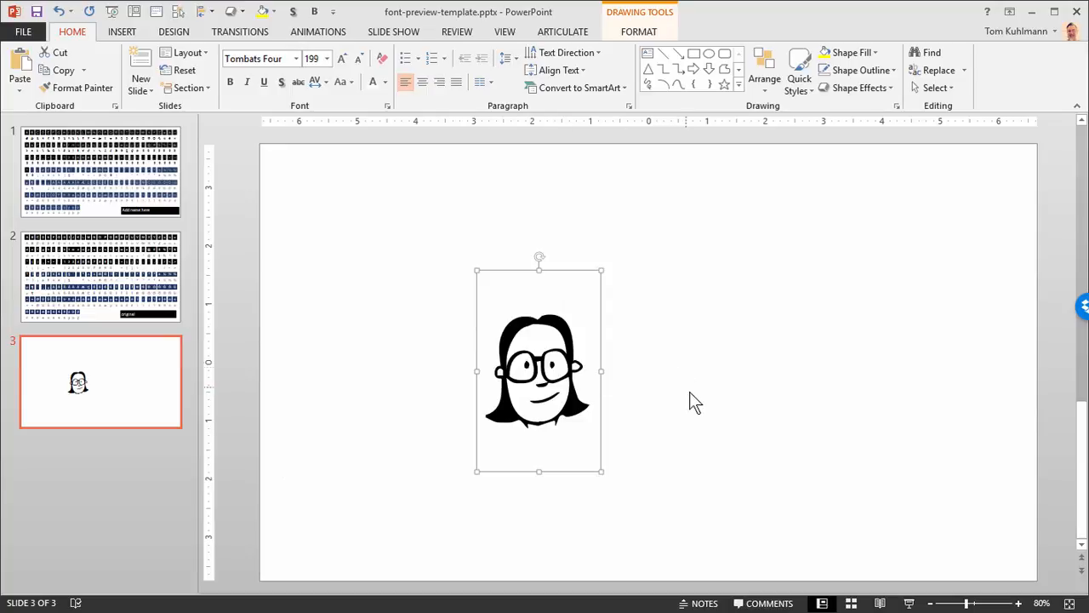
left_click(691, 395)
left_click(565, 390)
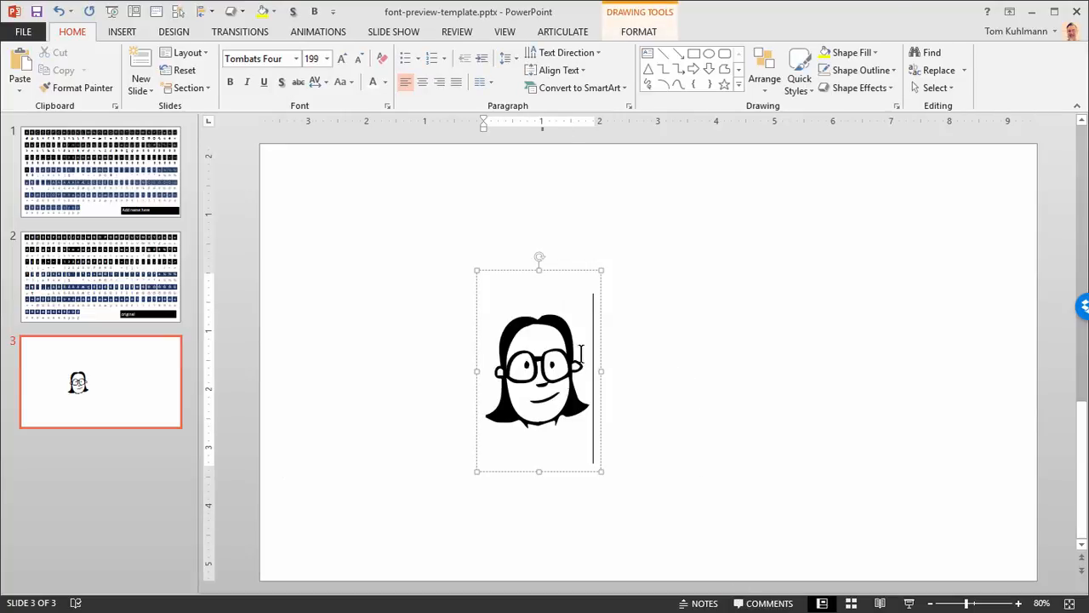
left_click_drag(586, 275, 479, 245)
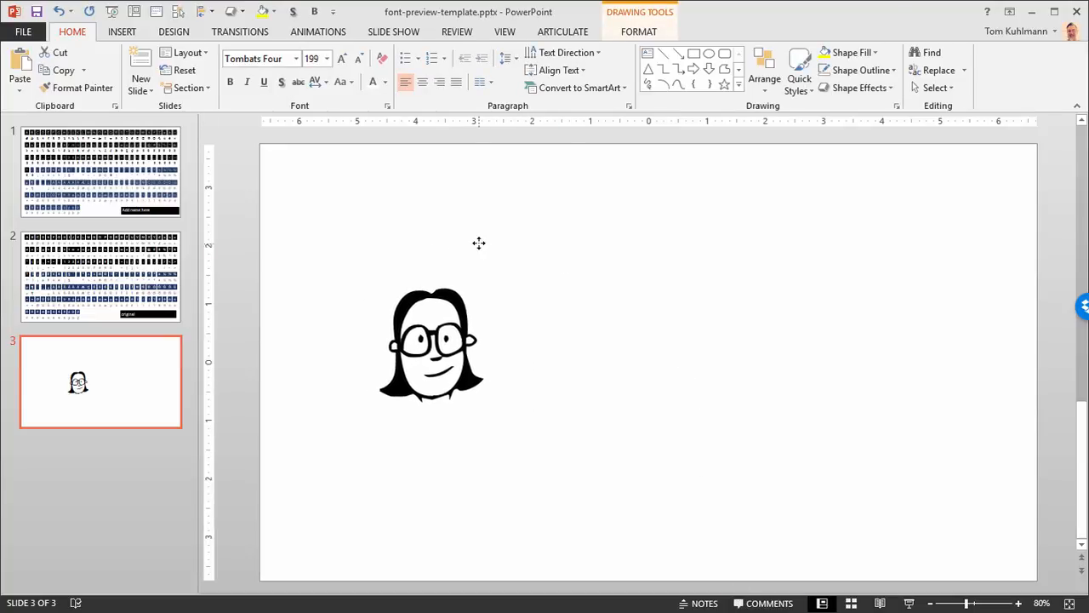
Step: Copy the man symbol below the letter x on slide 1 and paste it onto slide 3
left_click(96, 180)
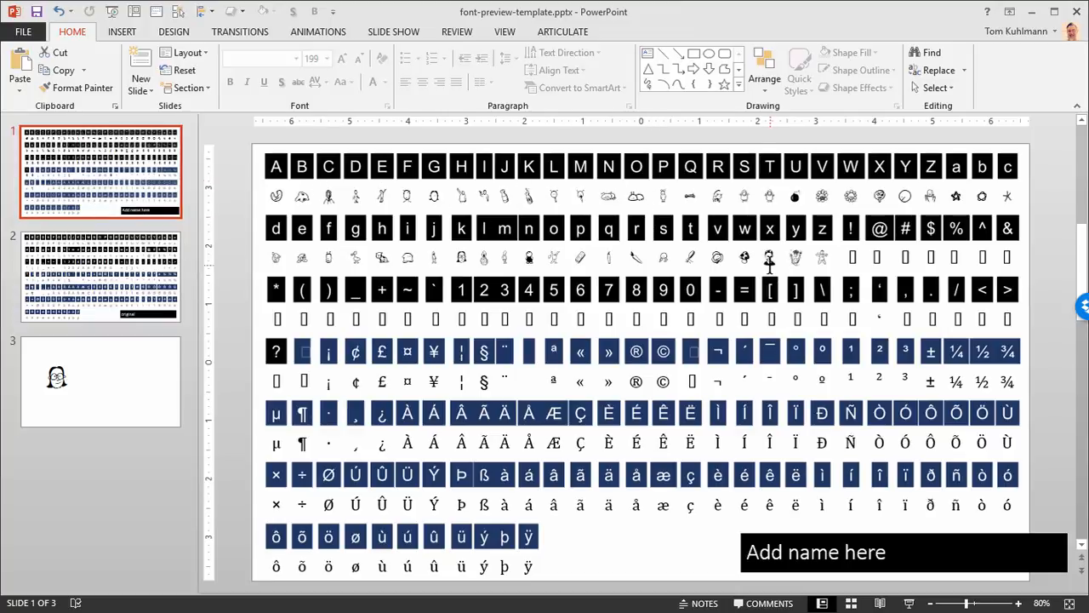
left_click(771, 255)
left_click(780, 258)
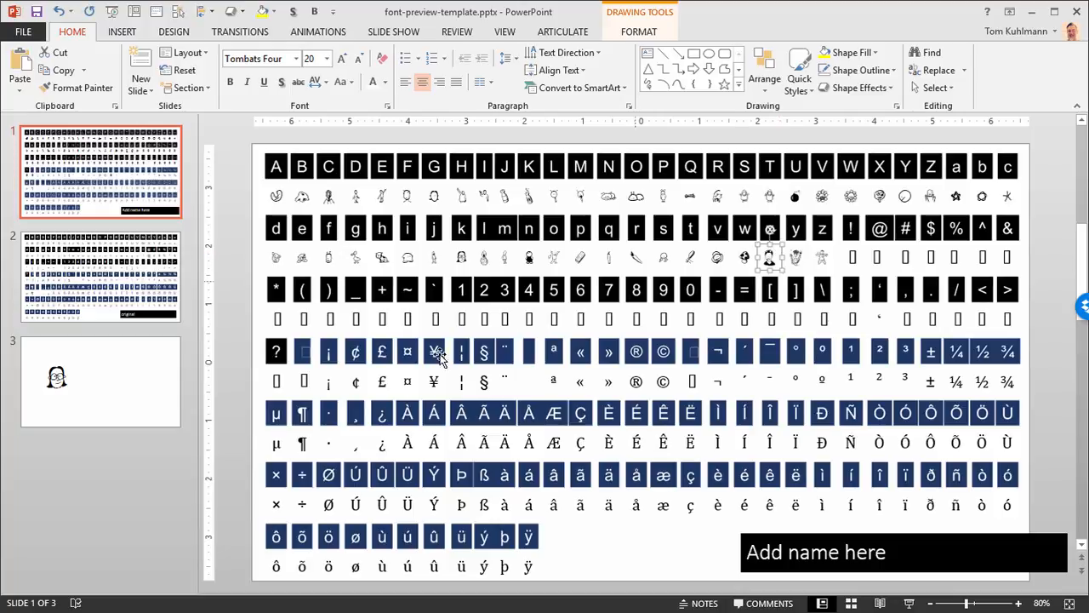
left_click(139, 377)
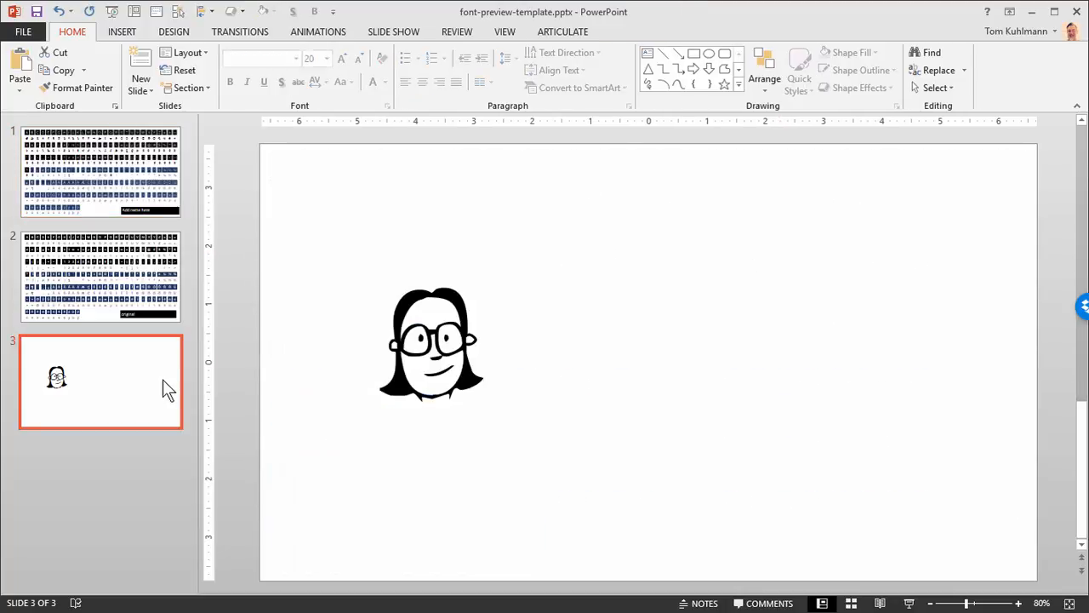
key("ctrl+v")
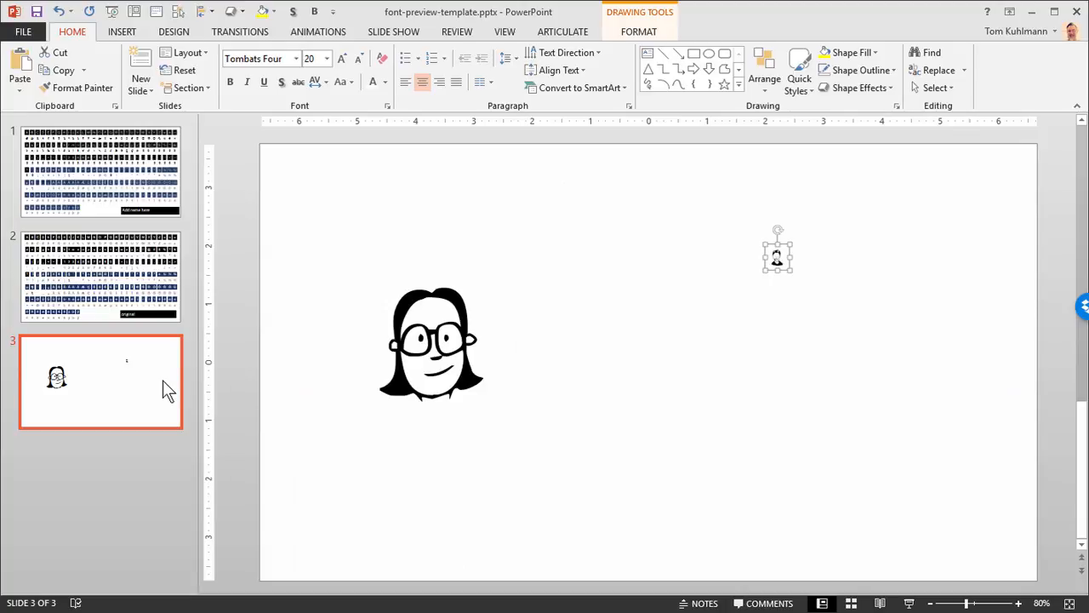
Step: Enlarge the pasted man symbol on slide 3 to a font size of 166
key("ctrl+shift+period")
key("ctrl+shift+period")
key("ctrl+shift+period")
key("ctrl+shift+period")
key("ctrl+shift+period")
key("ctrl+shift+period")
key("ctrl+shift+period")
key("ctrl+shift+period")
key("ctrl+shift+period")
key("ctrl+shift+period")
key("ctrl+shift+period")
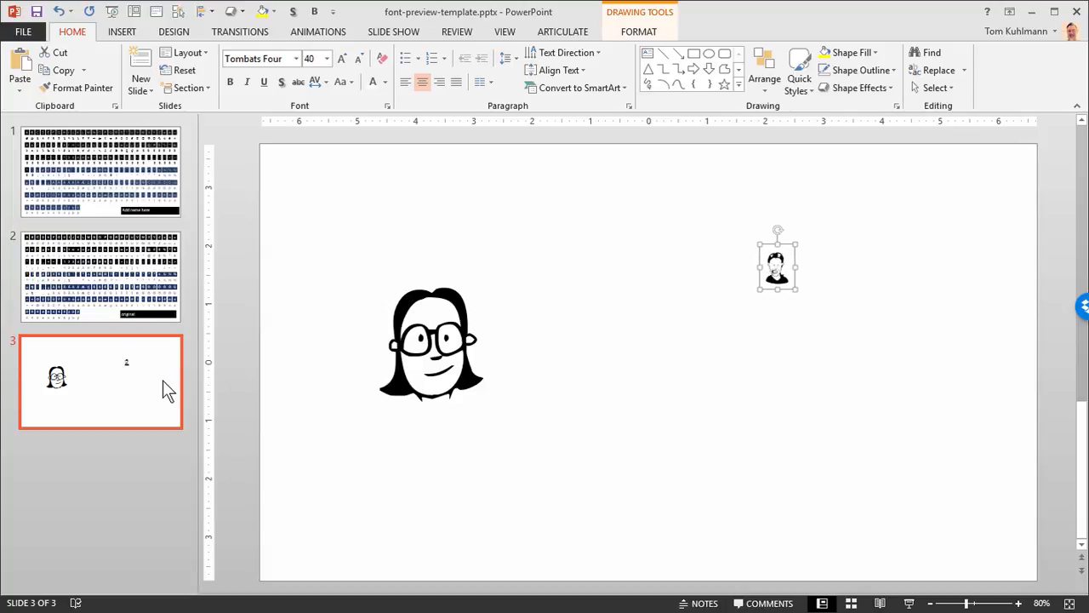
key("ctrl+shift+period")
key("ctrl+shift+period")
key("ctrl+shift+period")
key("ctrl+shift+period")
key("ctrl+shift+period")
key("ctrl+shift+period")
key("ctrl+shift+period")
key("ctrl+shift+period")
key("ctrl+shift+period")
key("ctrl+shift+period")
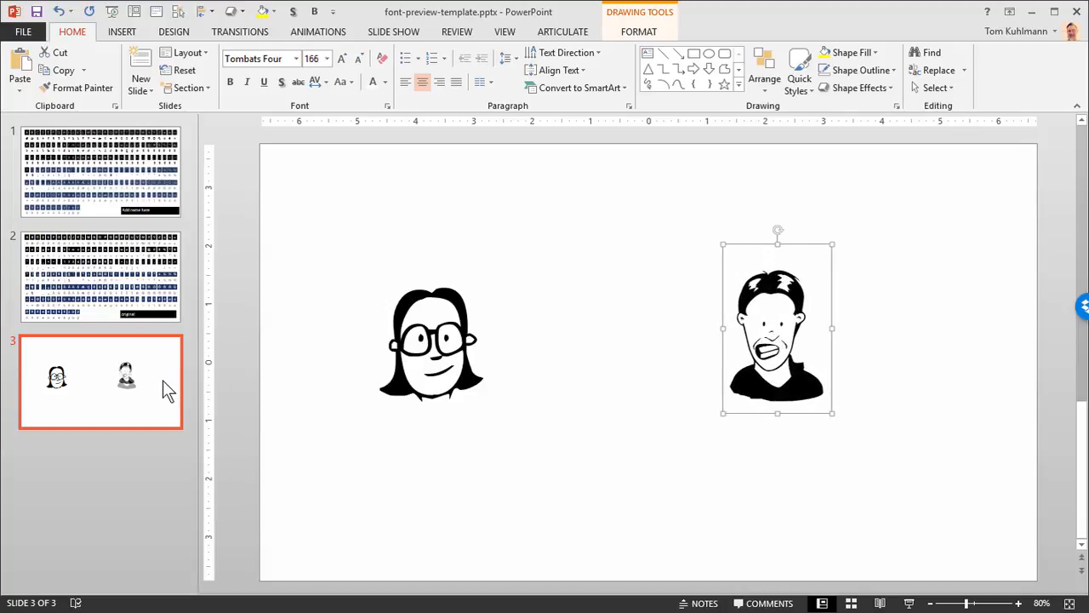
Step: Select both the woman and man symbols on slide 3 and break them into separate shapes with Merge Shapes Fragment
left_click(486, 277)
left_click(547, 354)
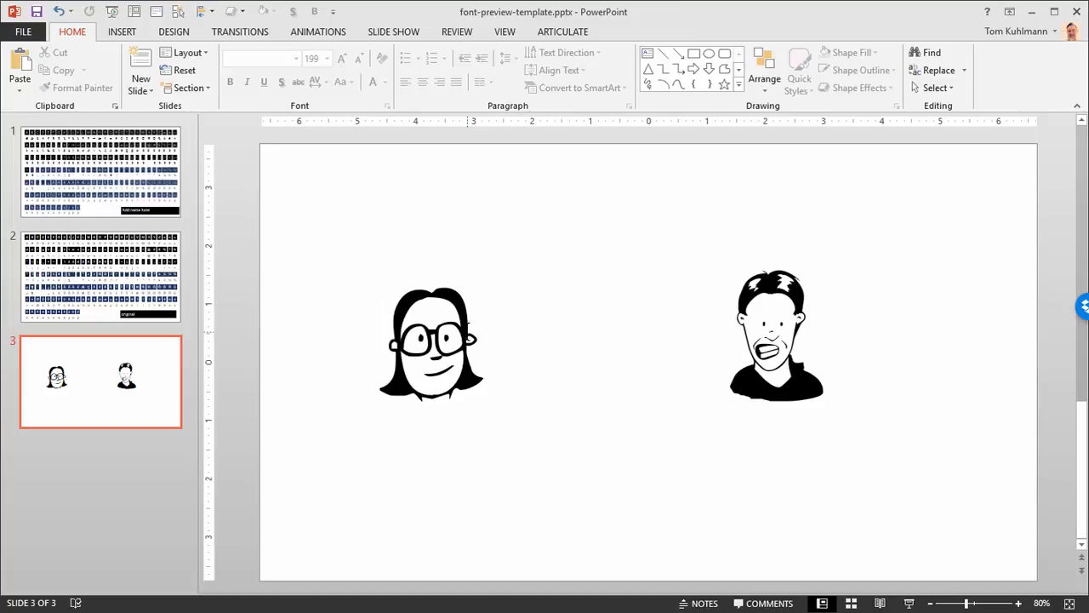
left_click(473, 338)
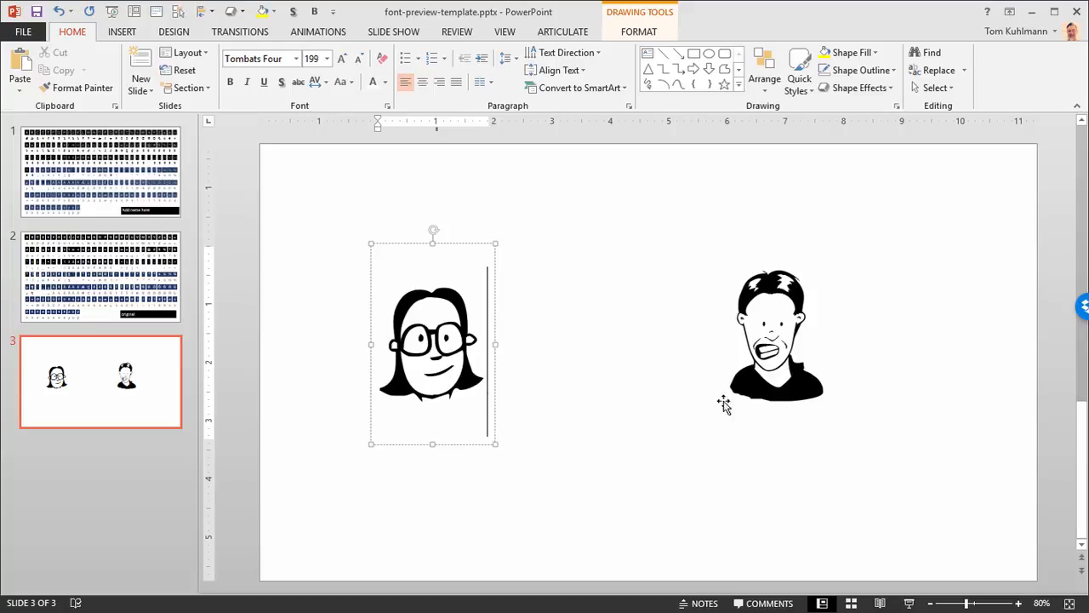
left_click(775, 353, "shift")
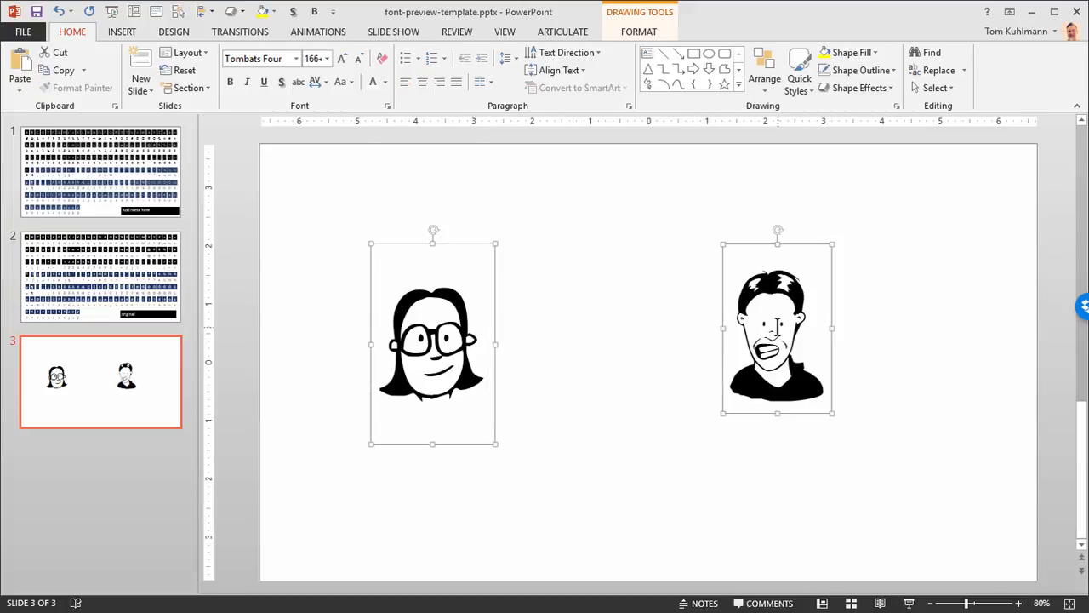
left_click(644, 34)
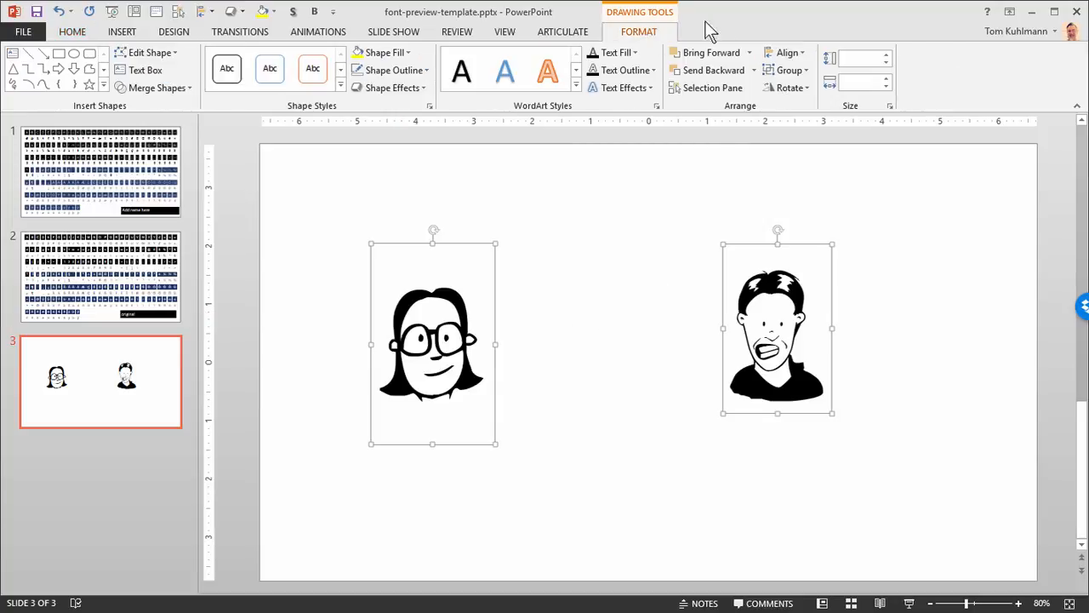
left_click(183, 87)
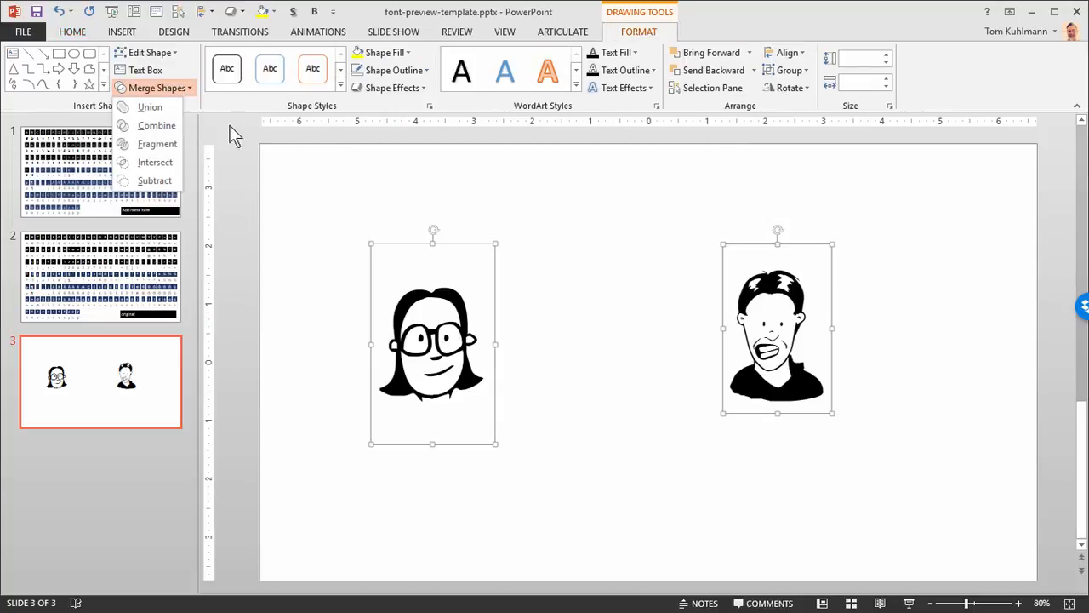
left_click(149, 146)
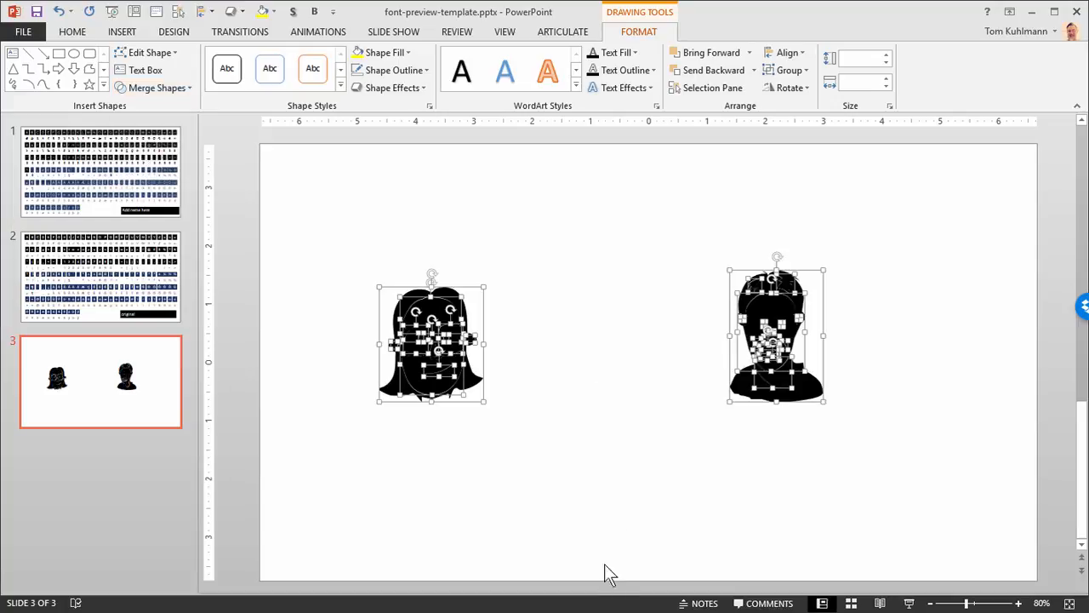
Step: Delete the black fill pieces covering the woman's forehead, lower face and both glasses lenses on slide 3
left_click(507, 281)
left_click_drag(325, 234, 492, 410)
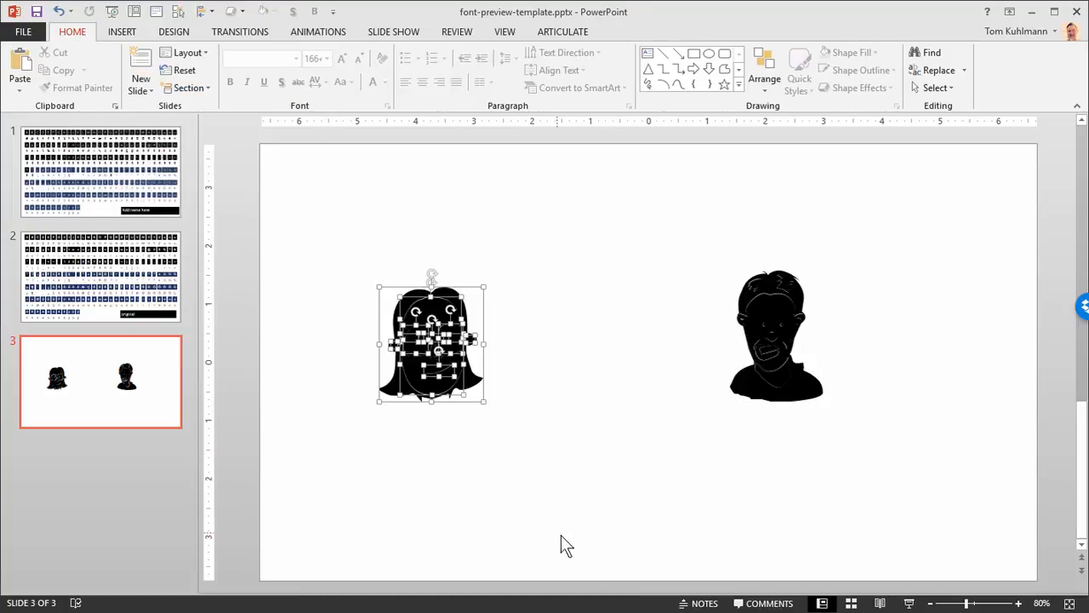
left_click(547, 282)
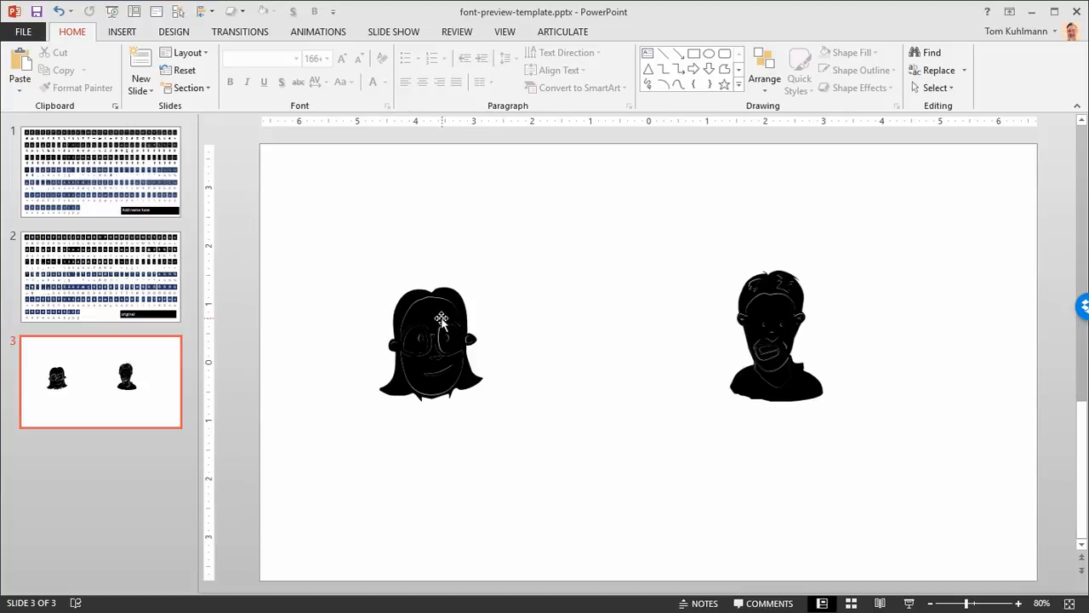
left_click(440, 316)
key("Delete")
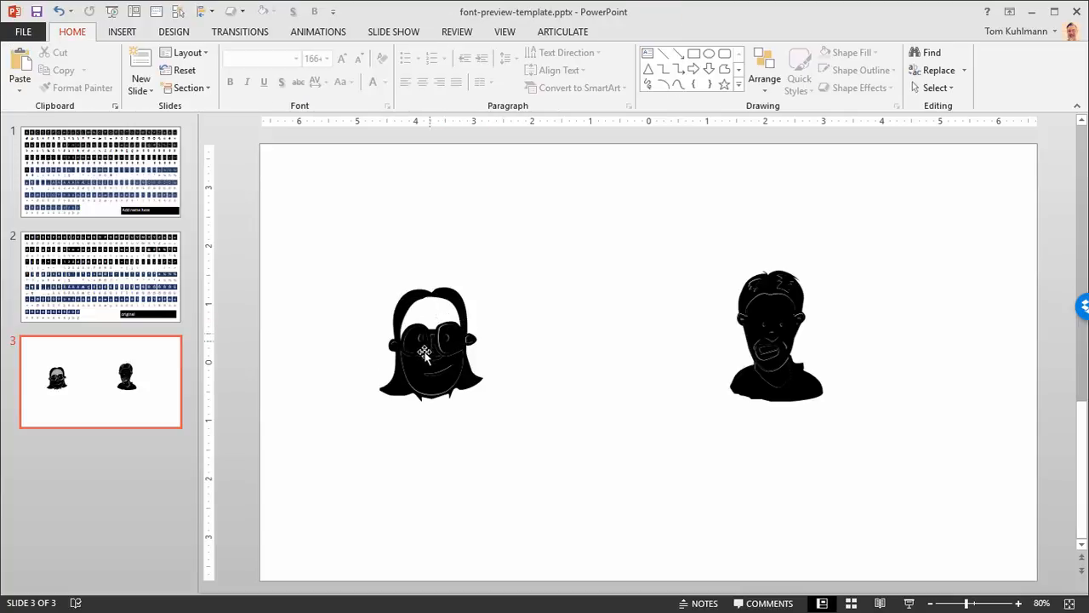
left_click(413, 368)
key("Delete")
left_click(418, 343)
key("Delete")
left_click(452, 338)
key("Delete")
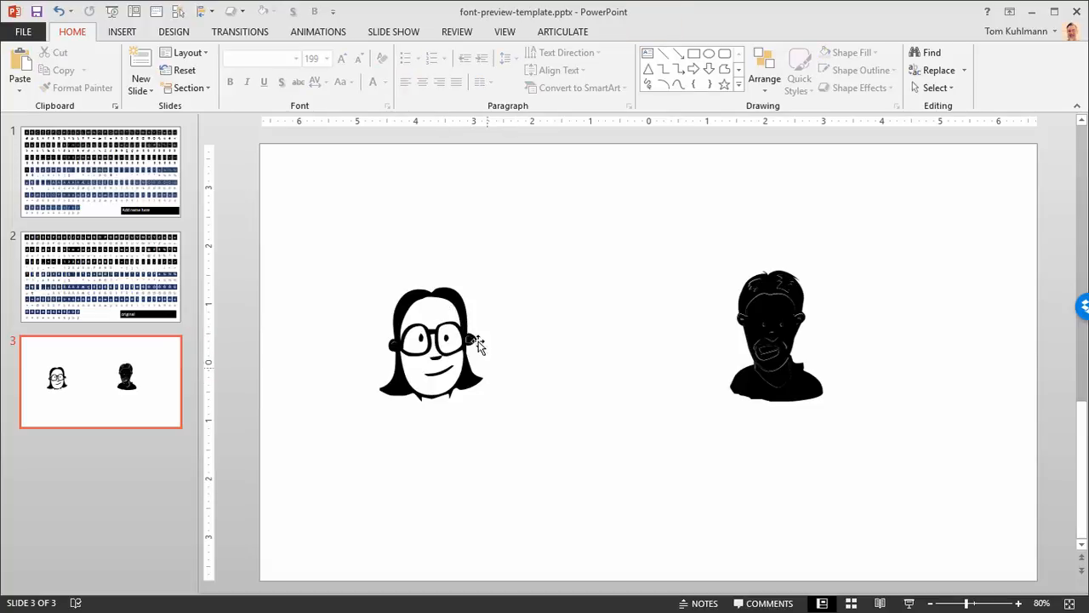
Step: Delete the black fill pieces inside the woman's two ears and inspect the cleaned-up face at 200% zoom
left_click(391, 347)
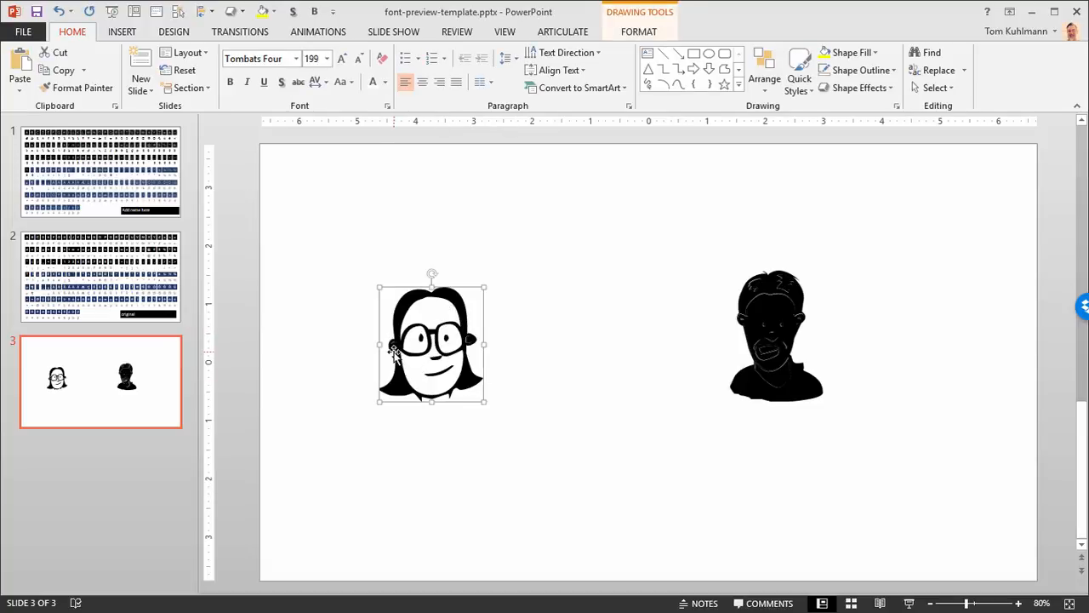
left_click(393, 347)
key("Delete")
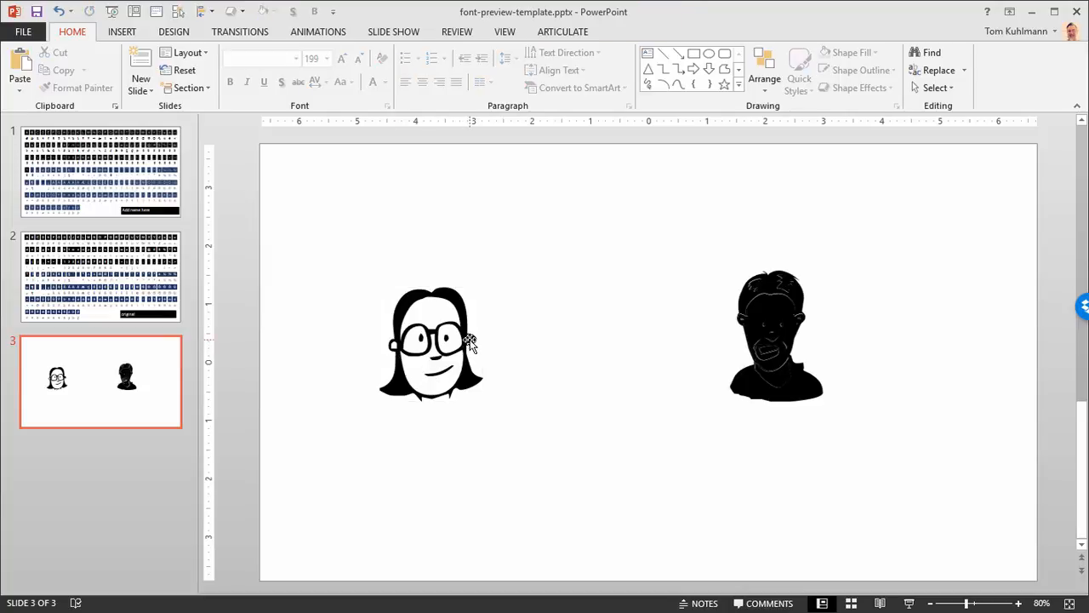
left_click(471, 340)
key("Delete")
scroll(445, 375, "up", 6, "ctrl")
left_click_drag(569, 585, 437, 591)
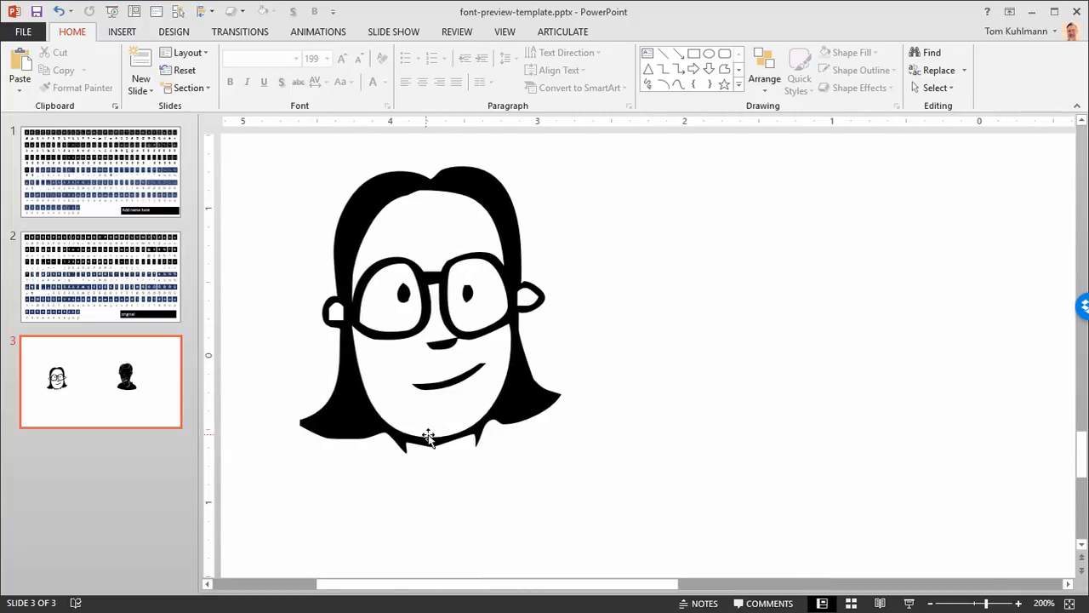
Step: Replace the "Add name here" label on slide 1 with "Tombats Four" and go to slide 2, labelled original
left_click(141, 207)
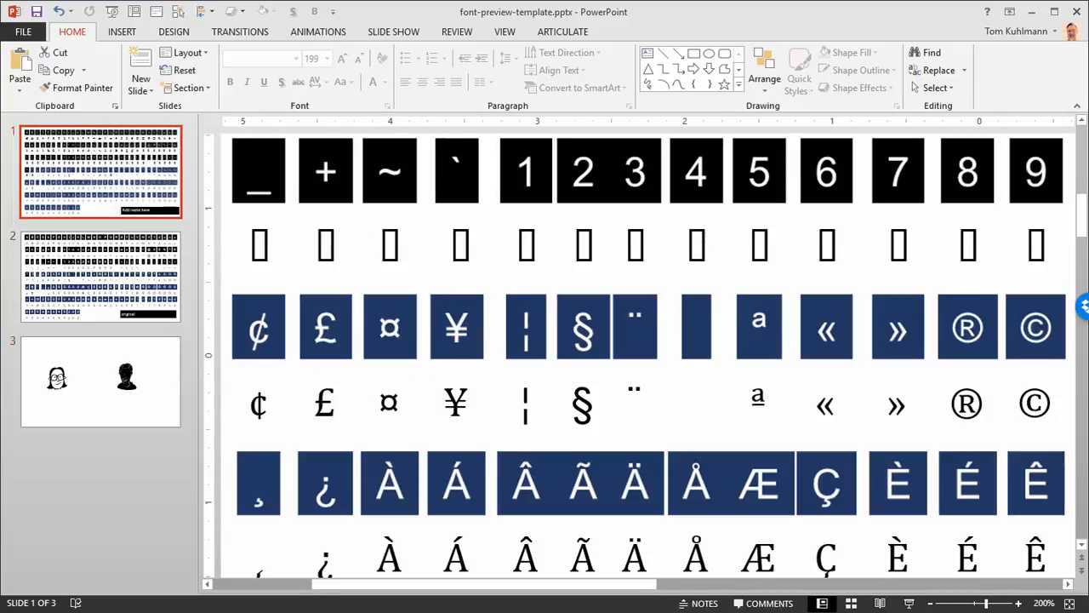
left_click(1071, 603)
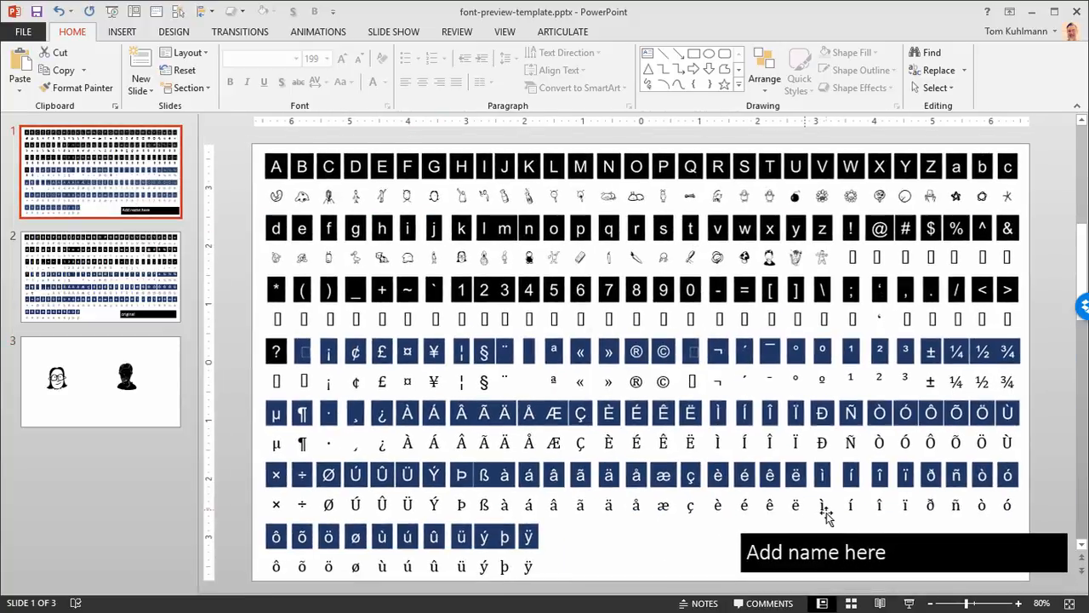
left_click(301, 197)
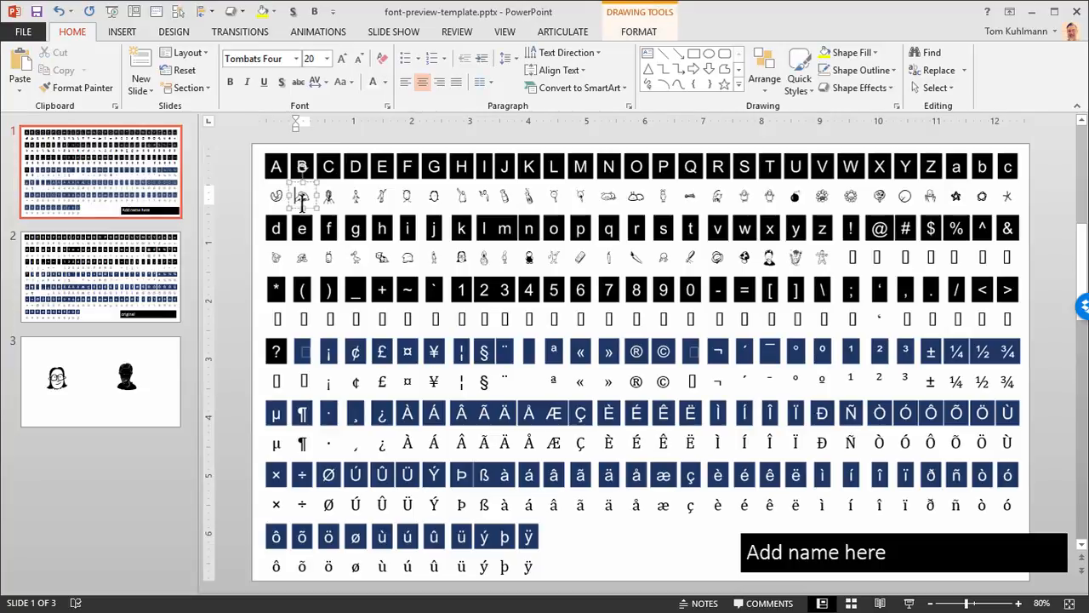
left_click(781, 551)
double_click(754, 552)
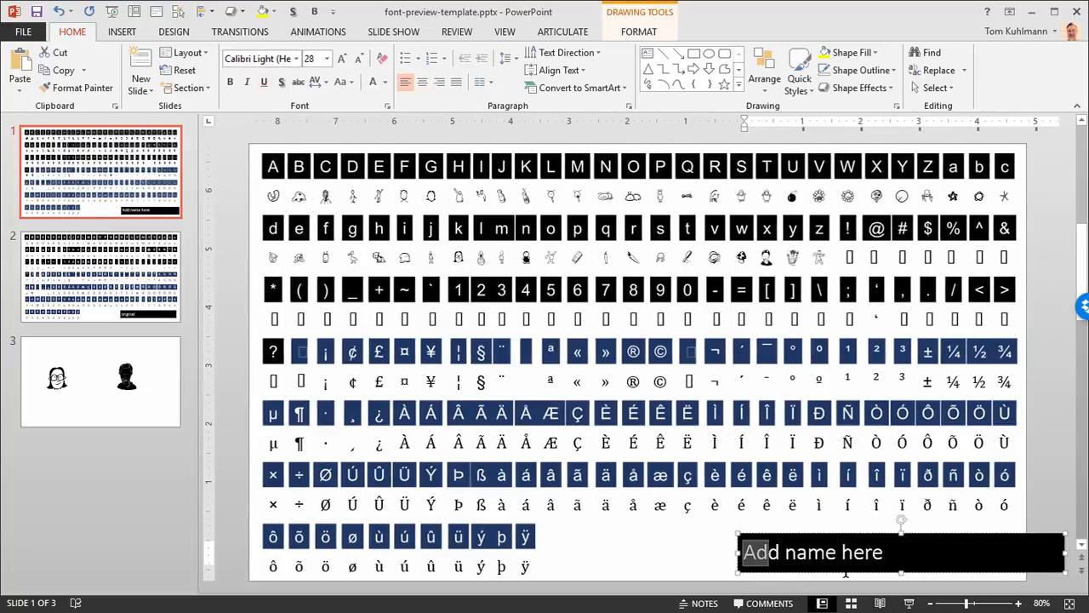
left_click_drag(846, 569, 916, 572)
type("Tom")
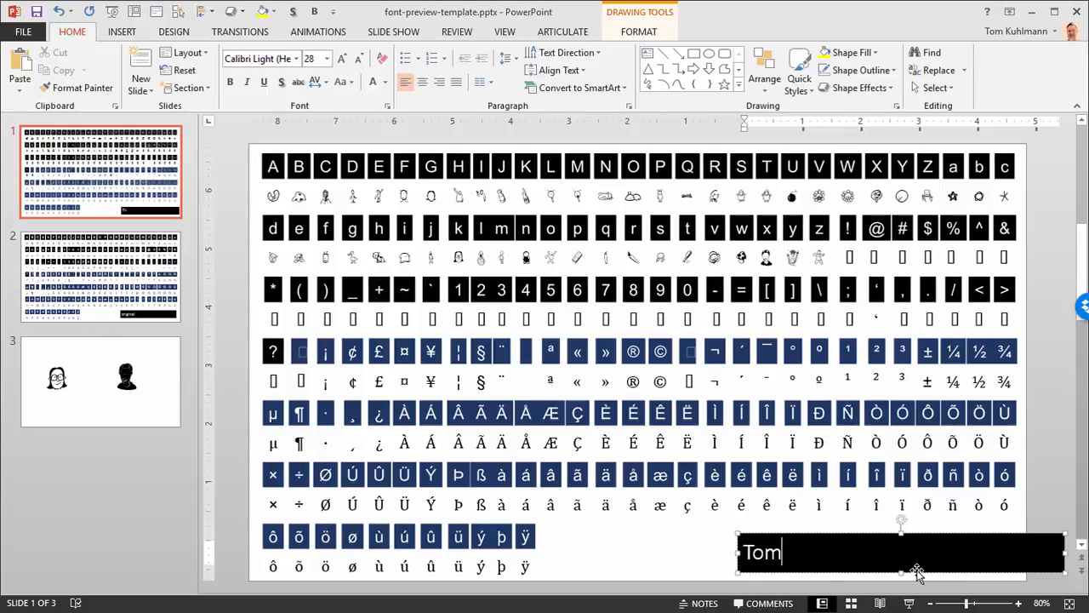
type("bats FOu")
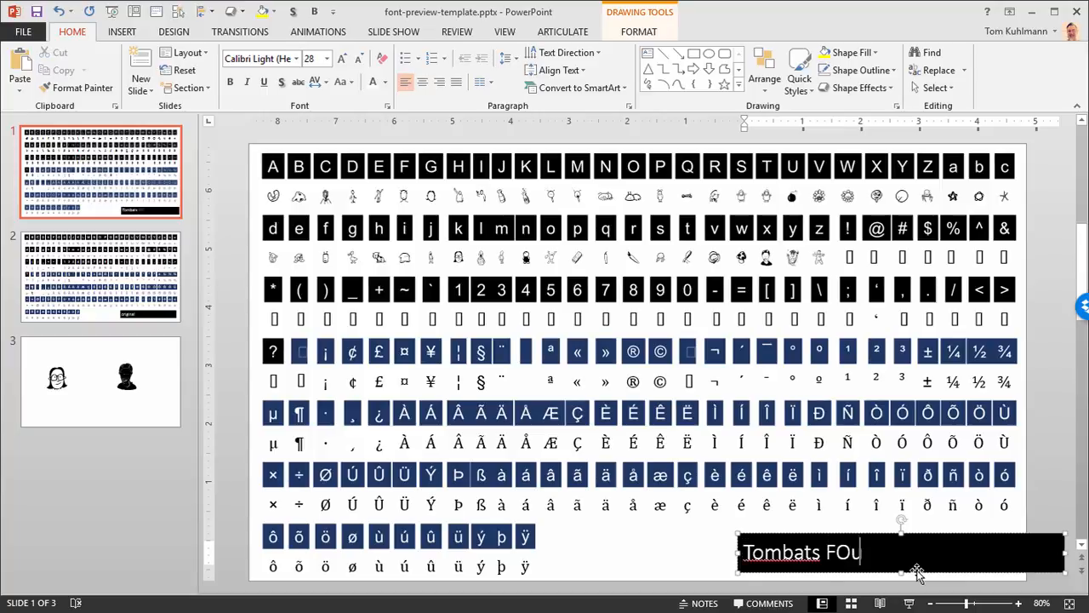
key("BackSpace")
key("BackSpace")
key("BackSpace")
type("our")
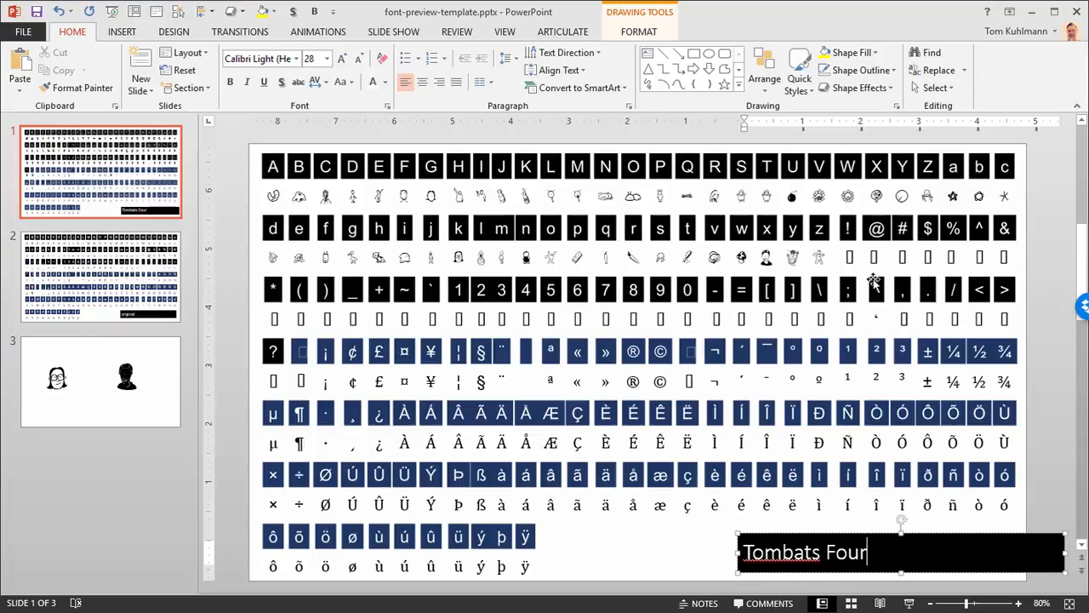
left_click(1058, 339)
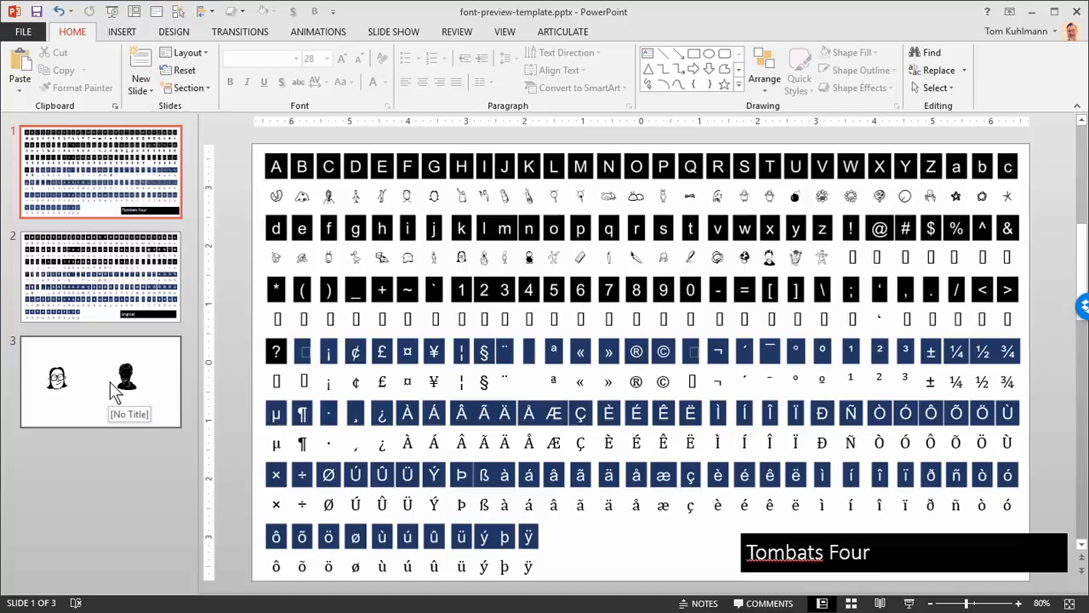
left_click(121, 281)
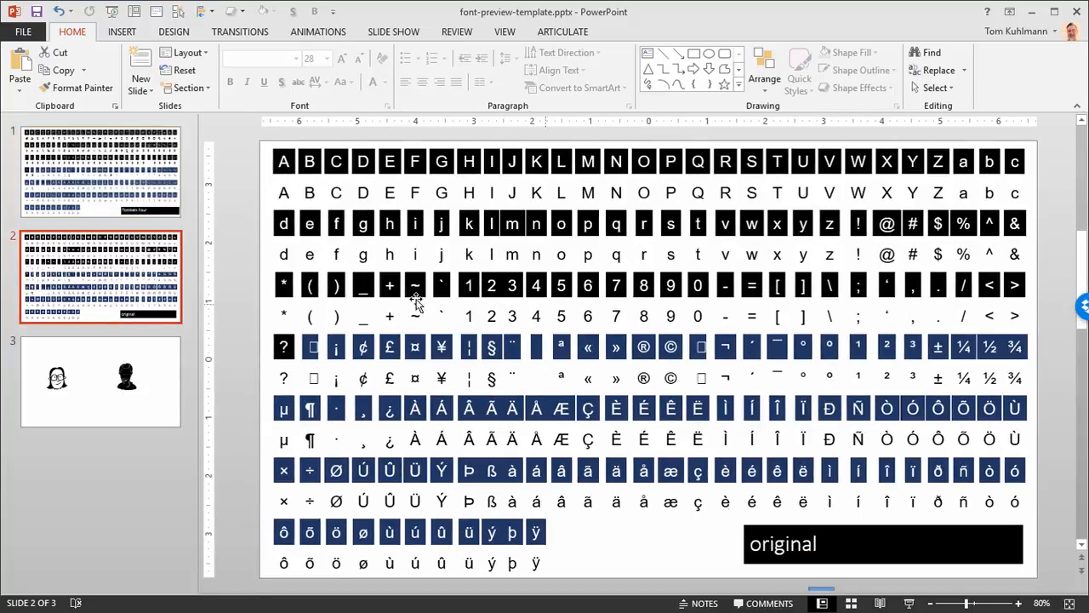